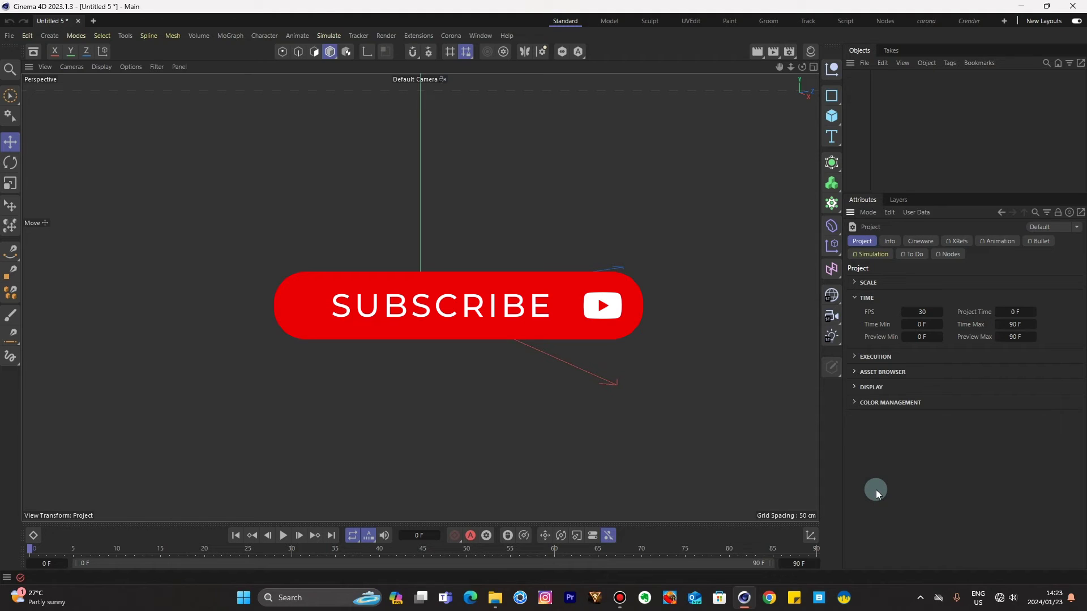
Make the cube 5 cm on every side with Fillet enabled at a 0.1 cm radius.
click(832, 116)
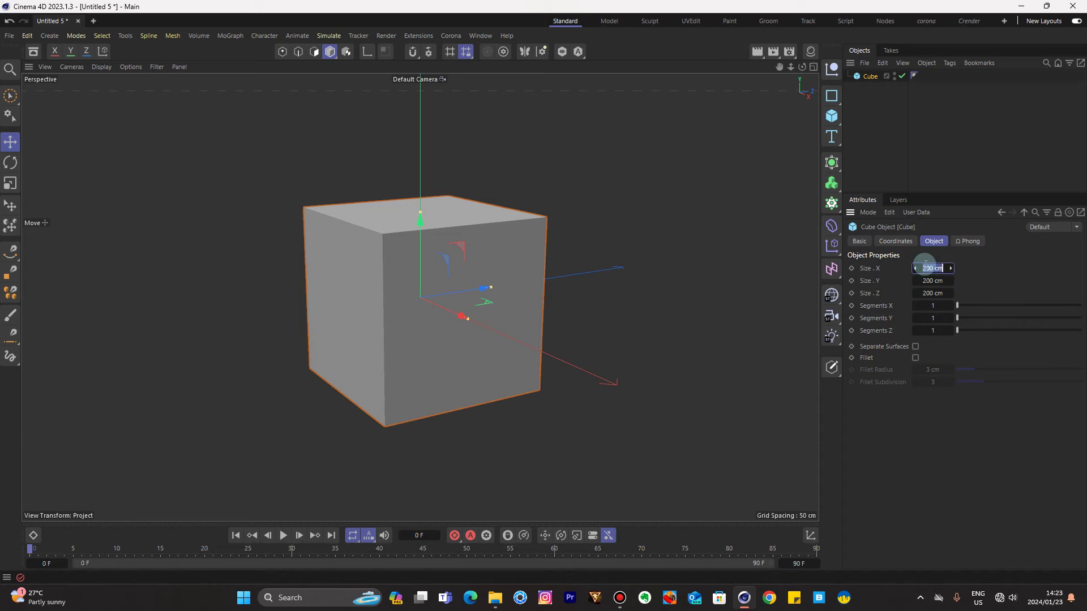
text(5)
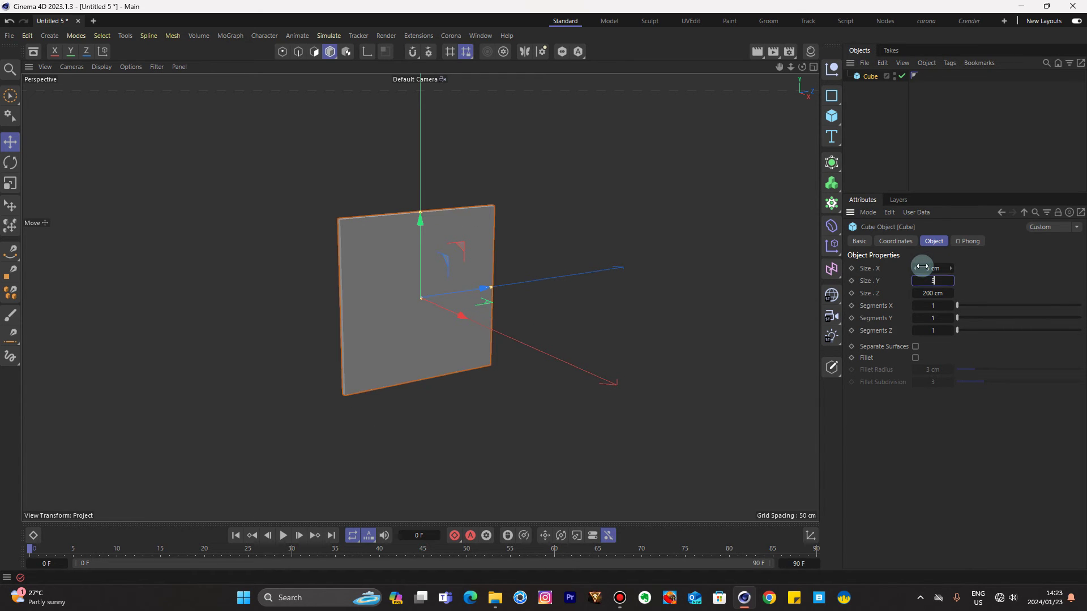
key(Tab)
text(5)
text(h)
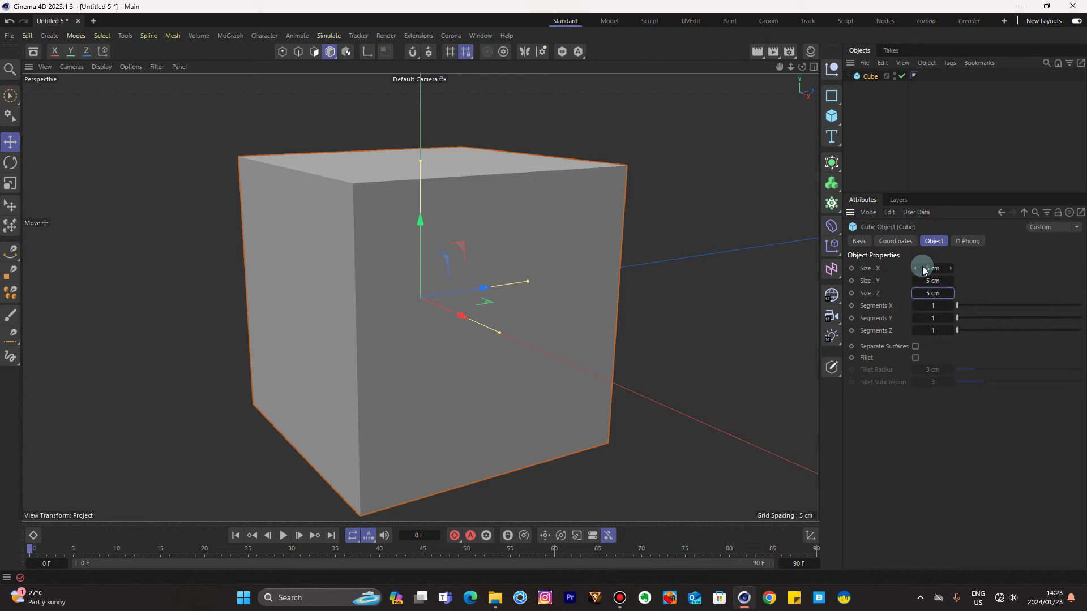
click(916, 358)
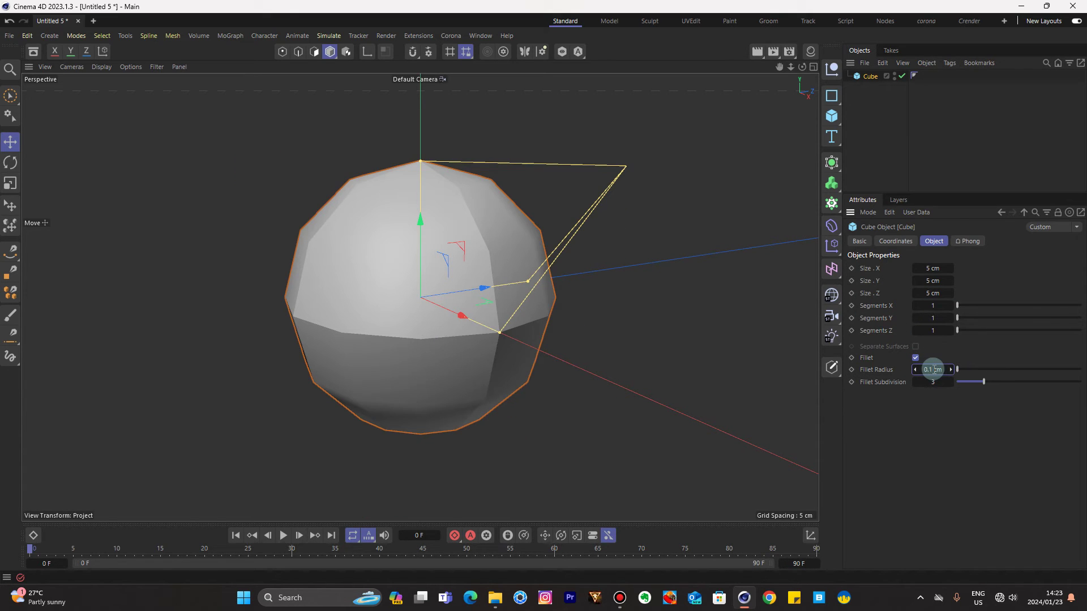
key(Return)
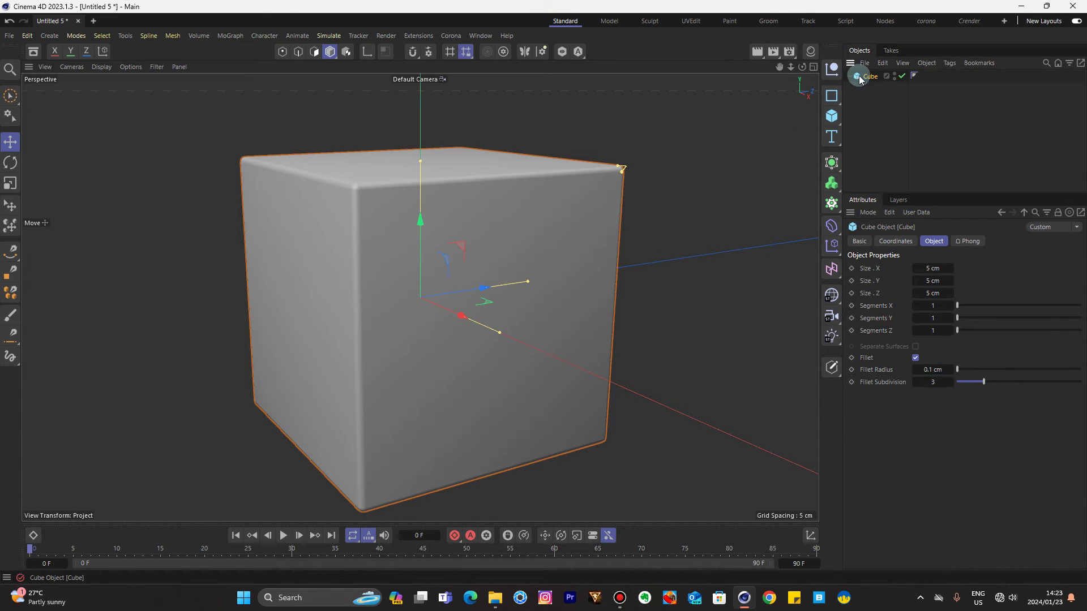
Put the cube under a Grid cloner with 5 cm spacing and a 50 × 1 × 50 count.
click(832, 202)
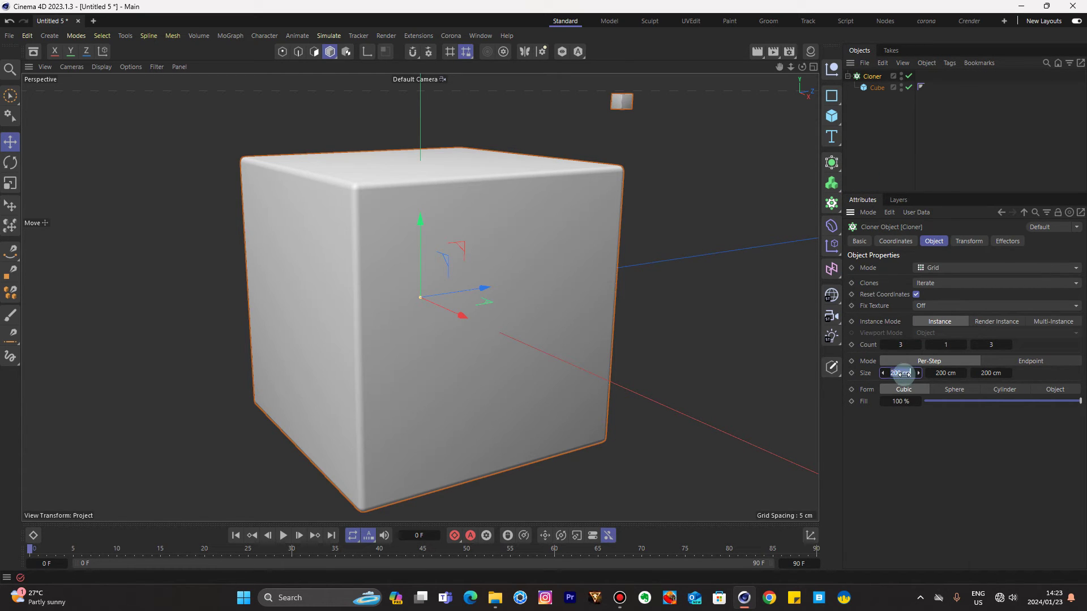
key(Tab)
key(Tab)
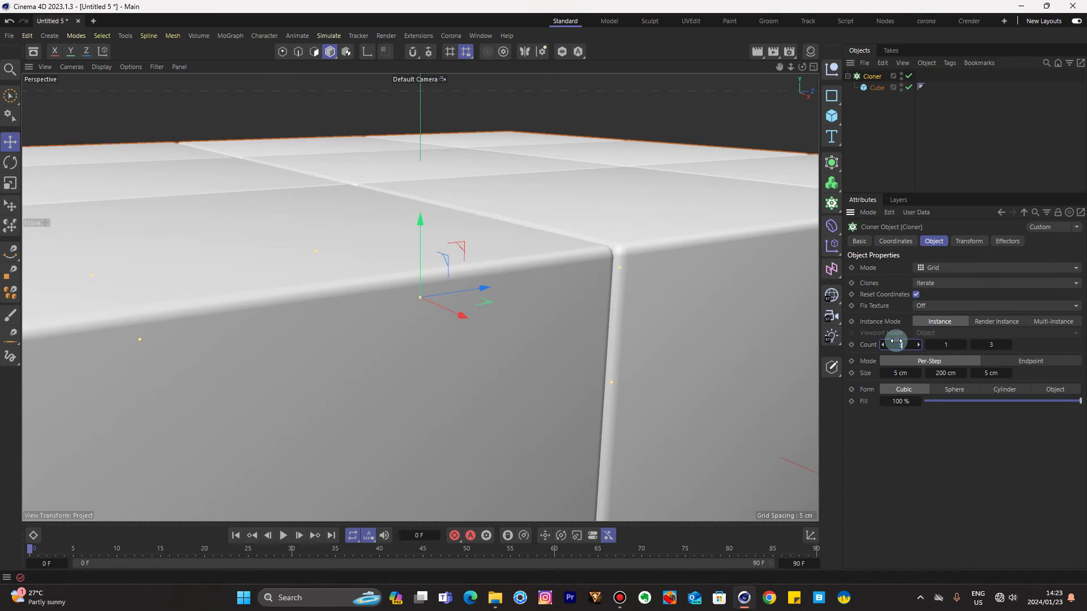
drag(896, 342, 897, 342)
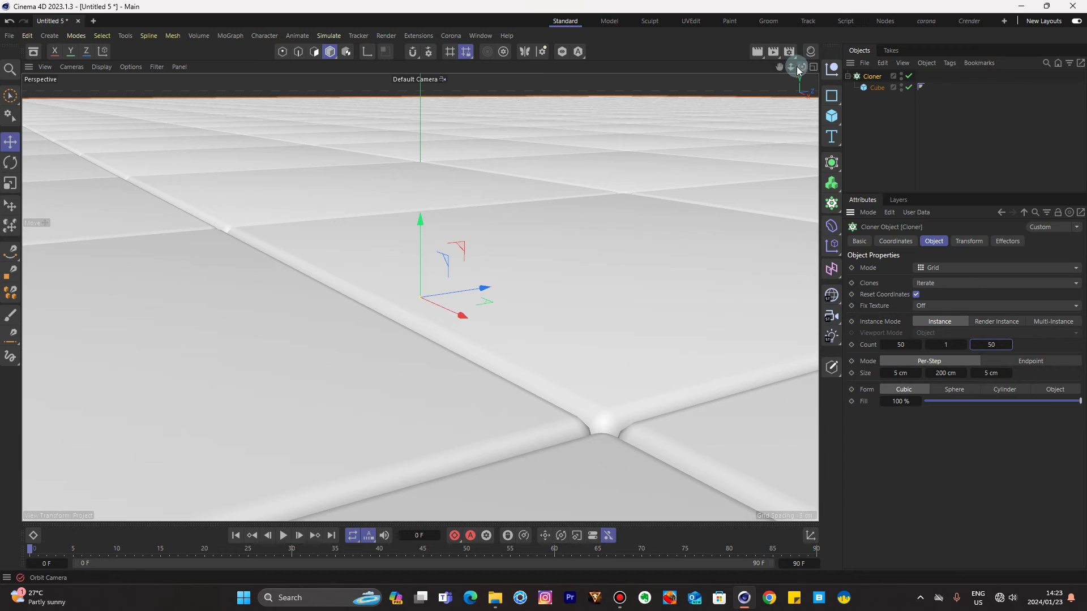
Zoom and orbit out to view the whole tile slab, then reselect the Cloner.
mouse_move(798, 70)
mouse_down()
mouse_move(775, 97)
mouse_move(787, 80)
mouse_move(778, 88)
mouse_up()
click(772, 106)
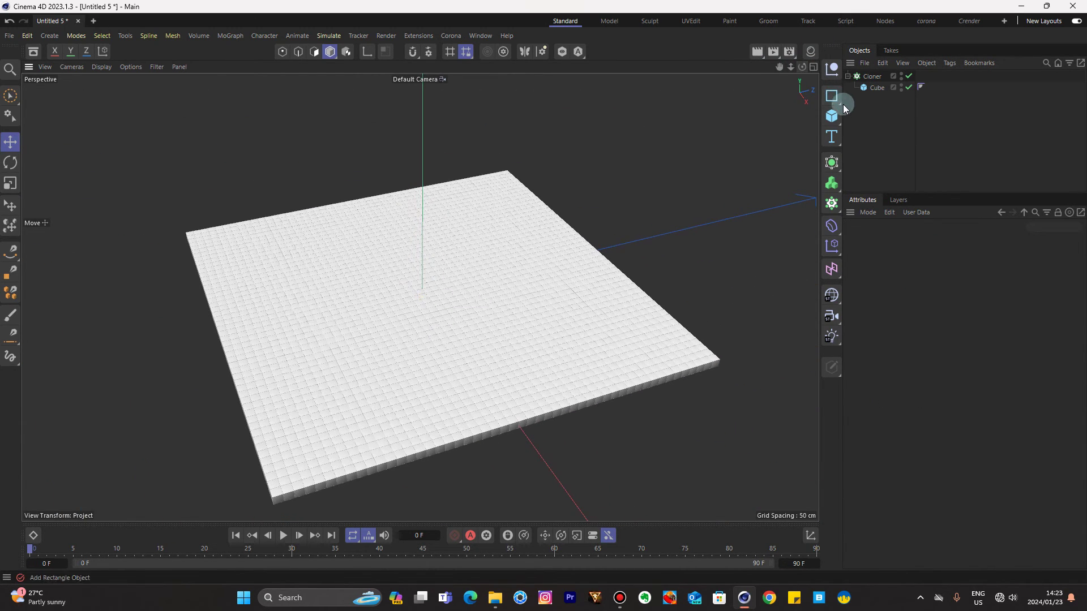
drag(843, 108, 848, 110)
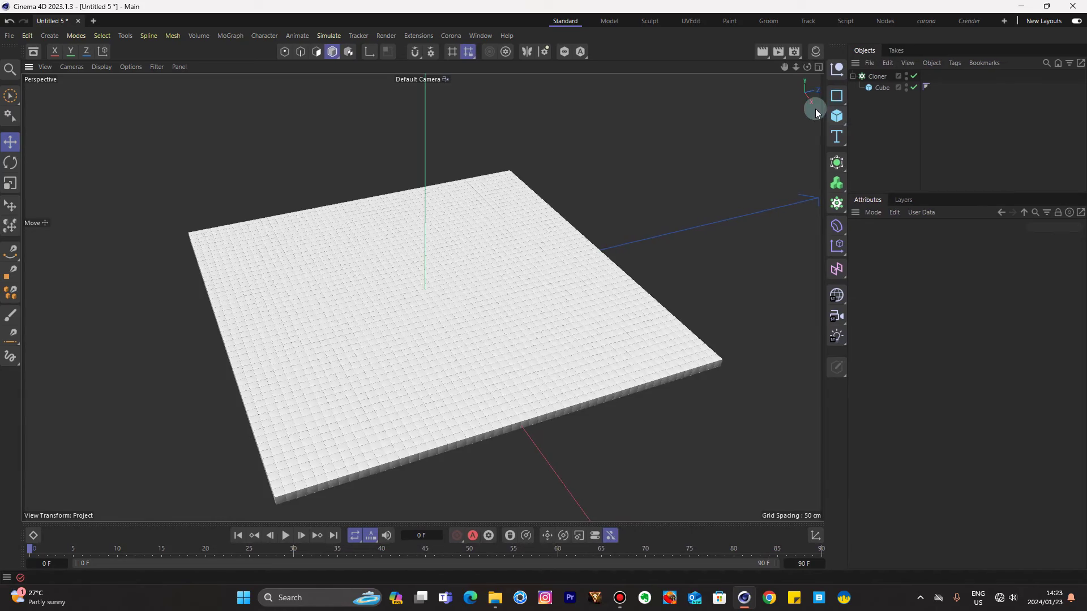
drag(807, 66, 881, 94)
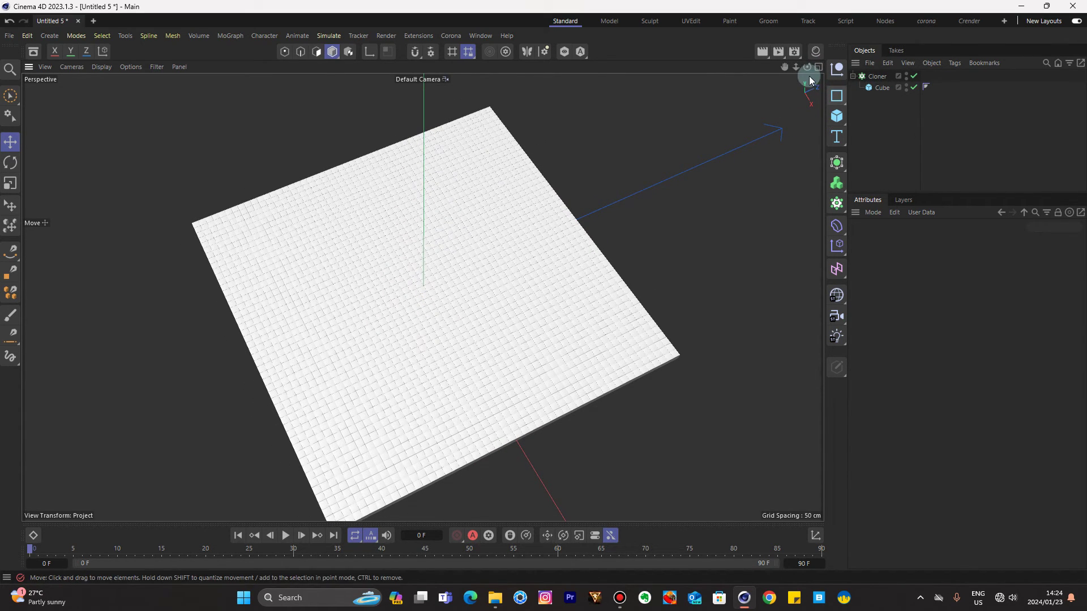
drag(797, 66, 800, 72)
click(875, 77)
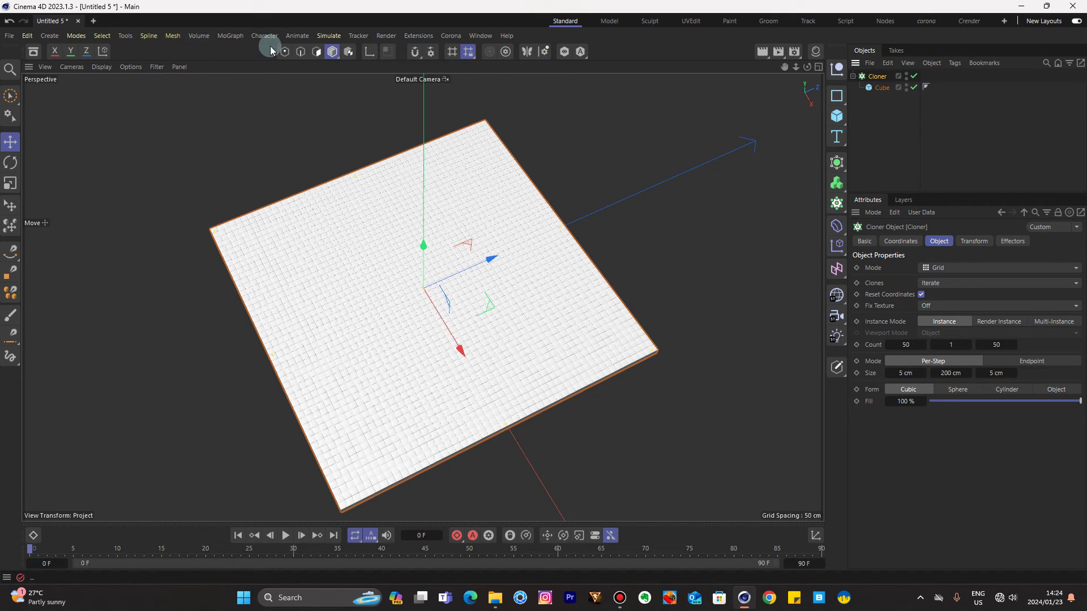
Add a Formula effector with Position unticked and uniform Scale set to 0.5.
click(231, 36)
mouse_move(250, 58)
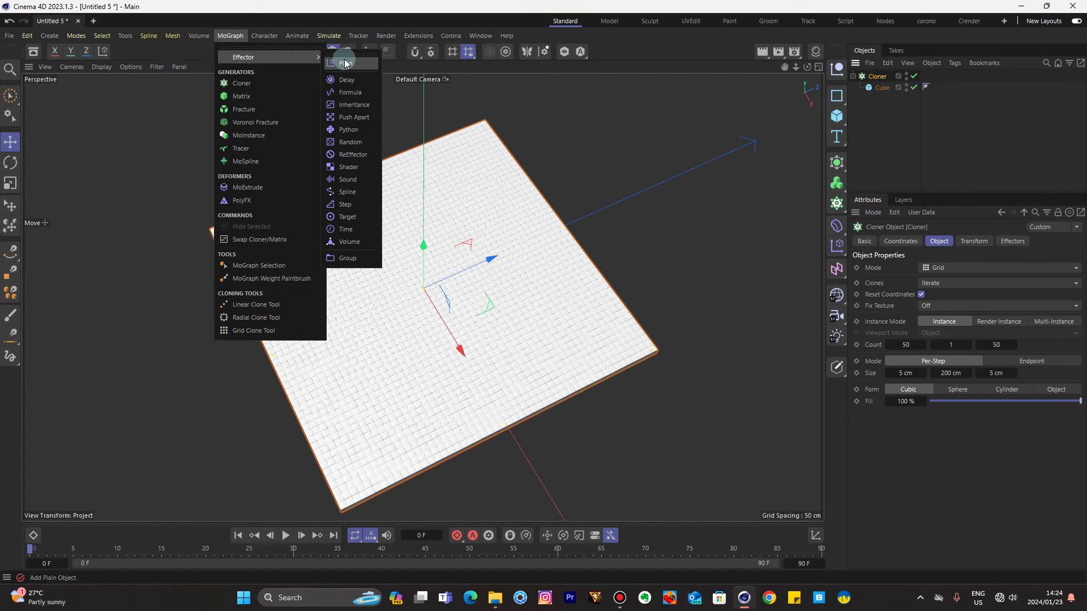
click(350, 91)
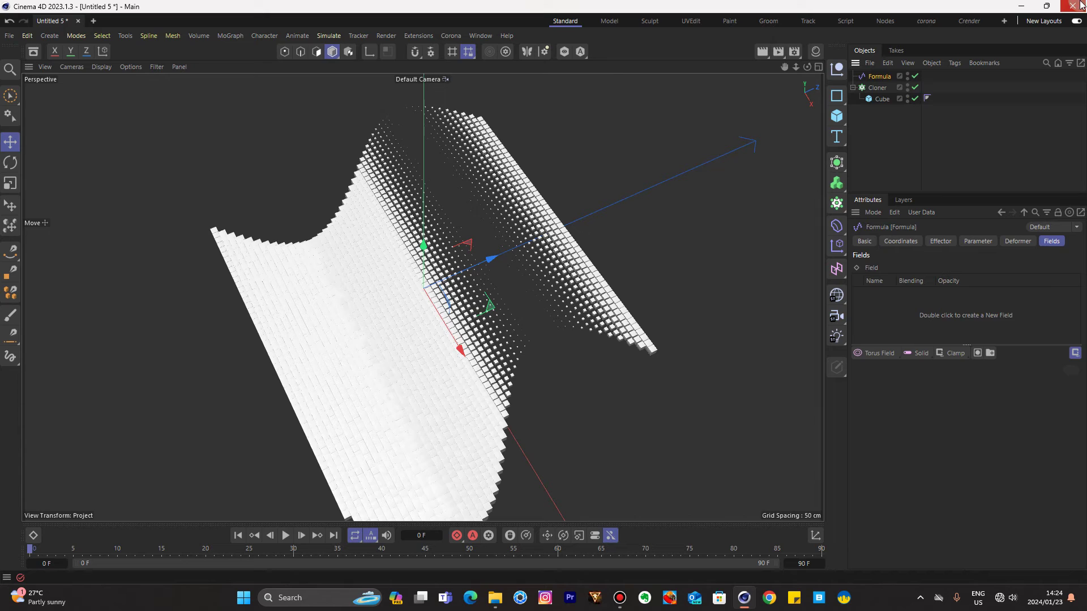
click(980, 242)
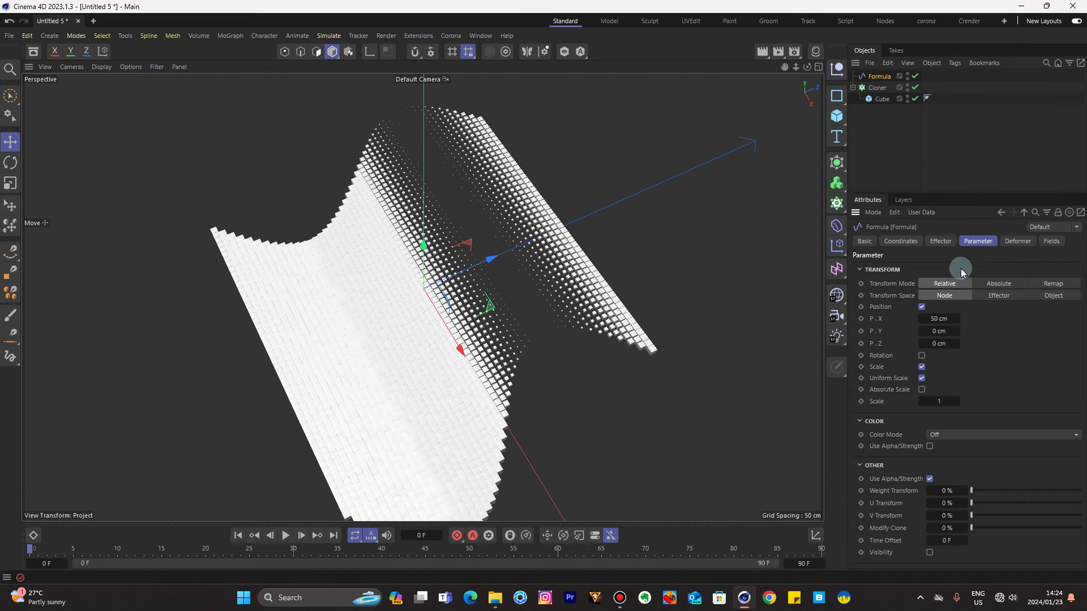
click(922, 307)
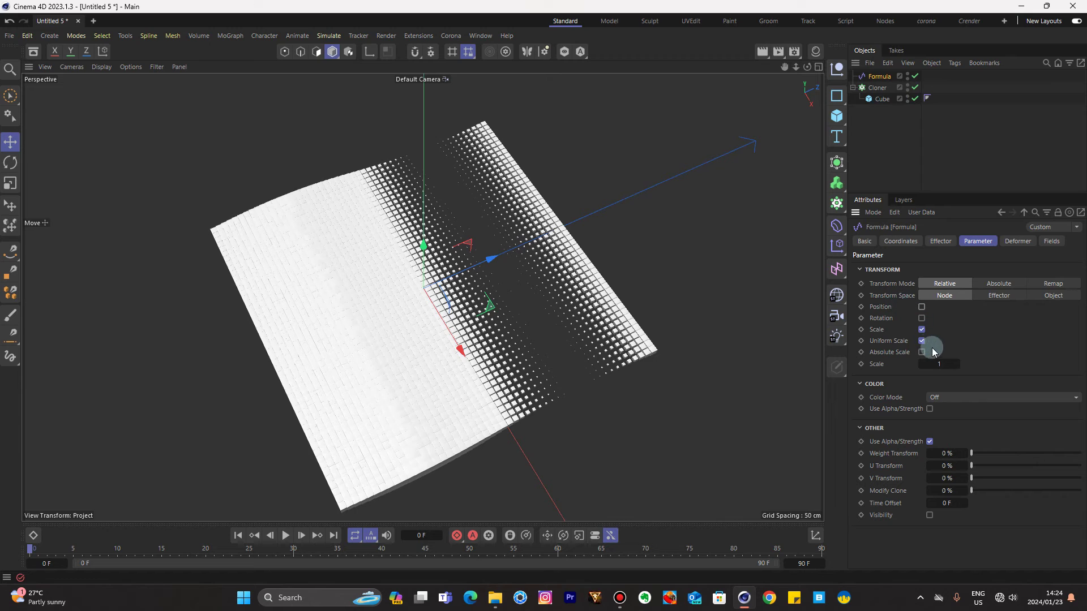
drag(940, 364, 941, 364)
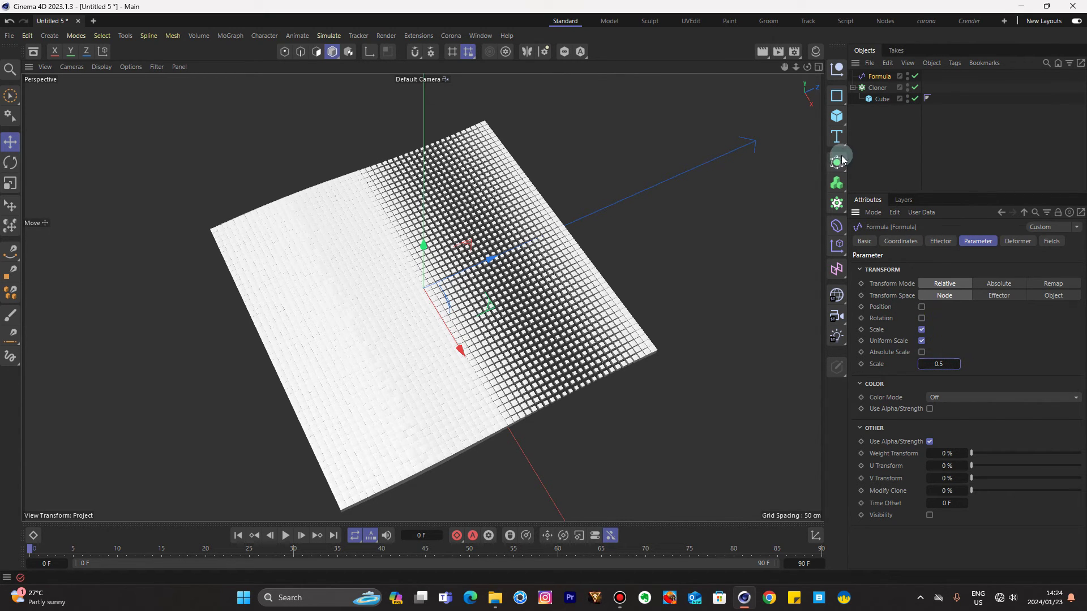
Add a camera, look through it, and set its Projection to Top.
click(862, 138)
click(844, 312)
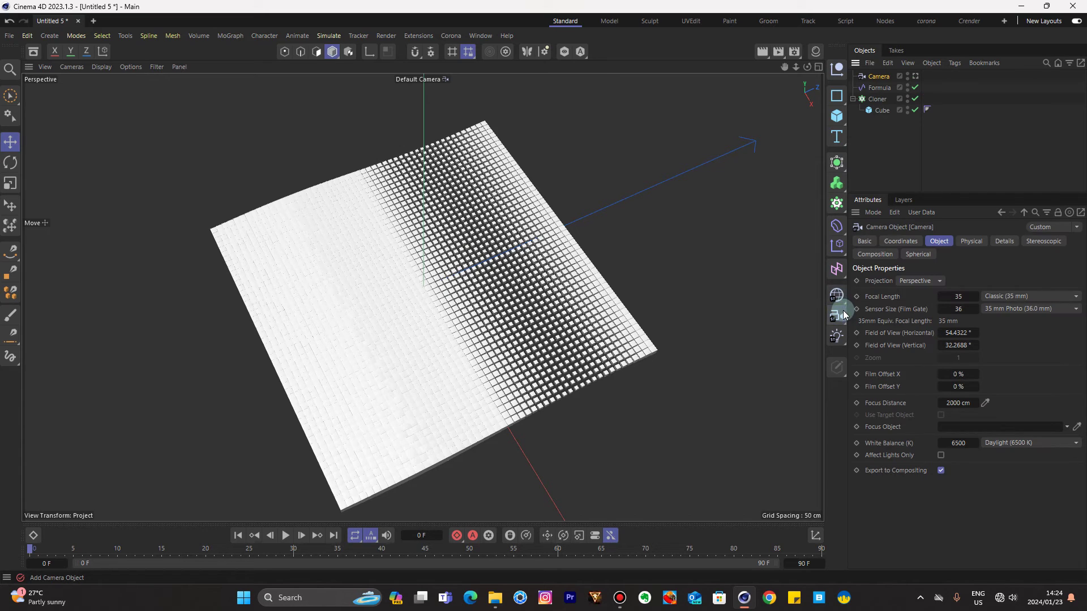
click(916, 76)
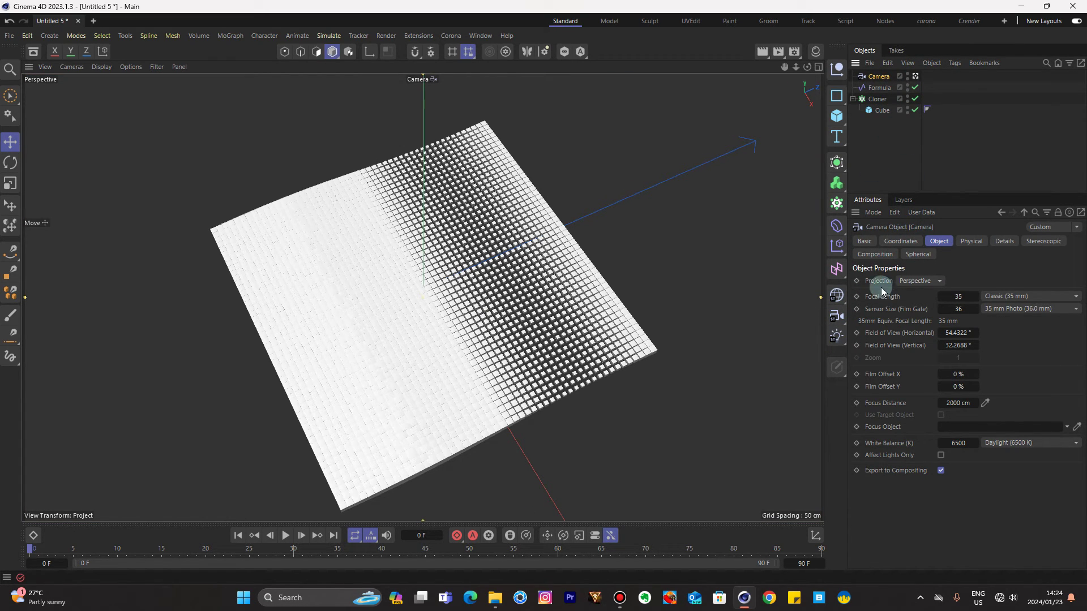
click(921, 282)
click(925, 371)
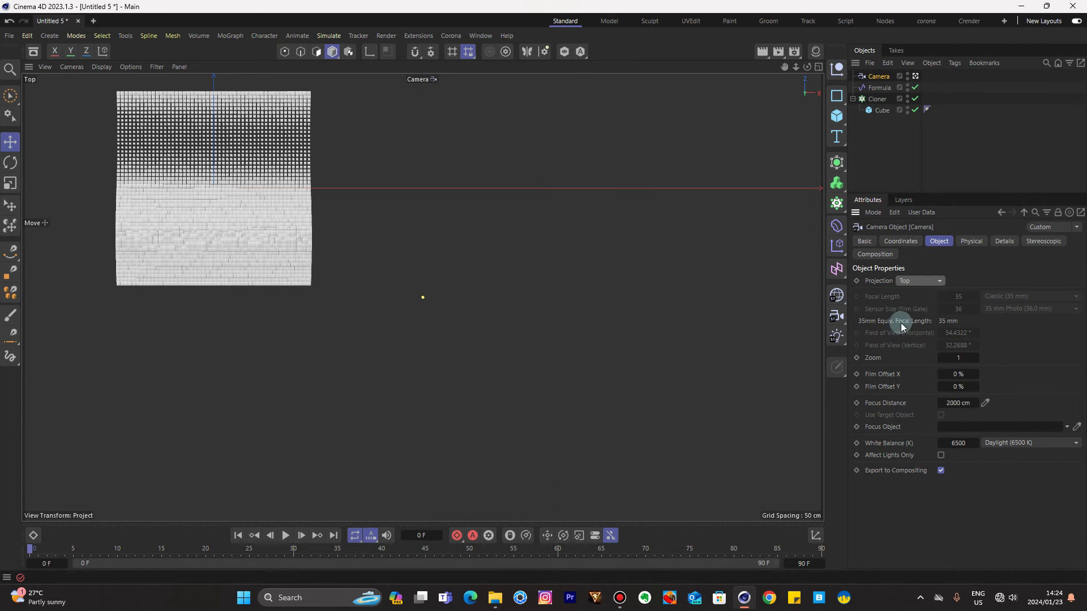
Frame the cube grid in the top view and play the animation.
drag(784, 67, 994, 145)
scroll(425, 233, up, 5)
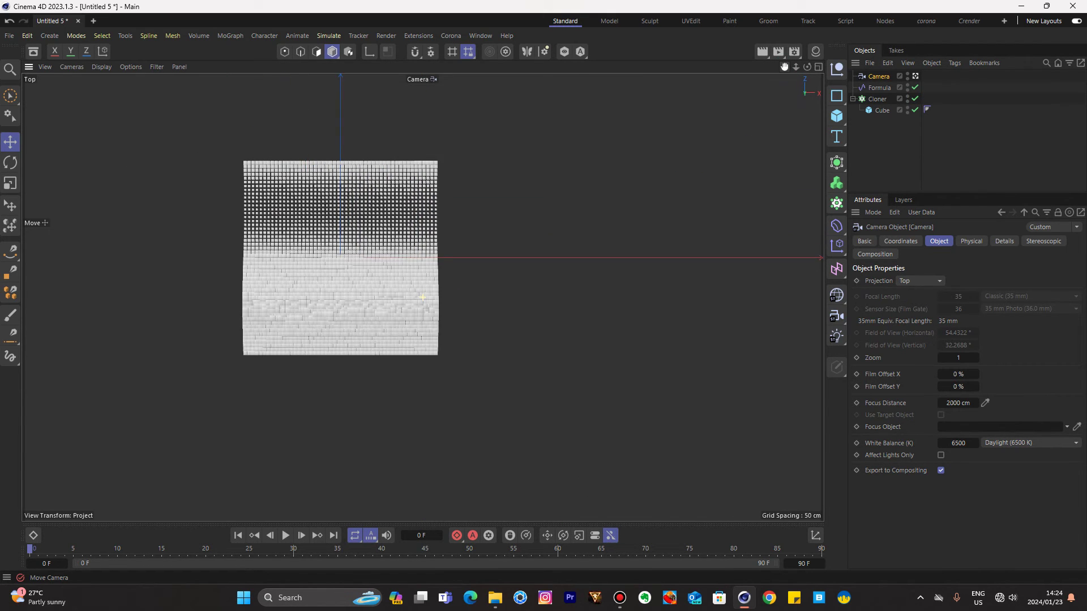
scroll(426, 233, up, 3)
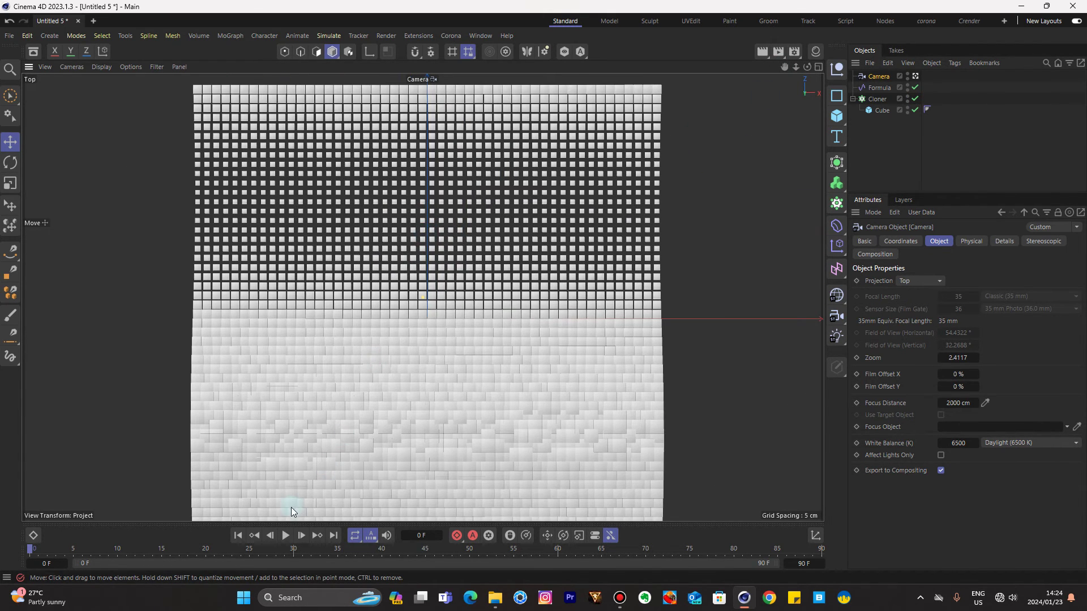
scroll(325, 484, down, 2)
drag(784, 67, 815, 39)
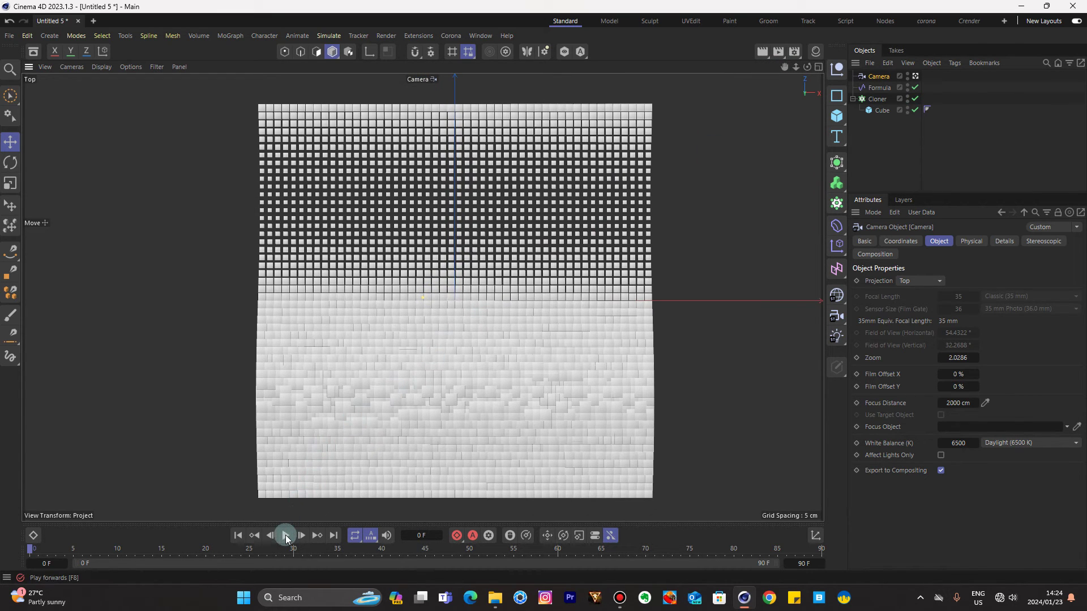
click(286, 535)
drag(796, 66, 793, 85)
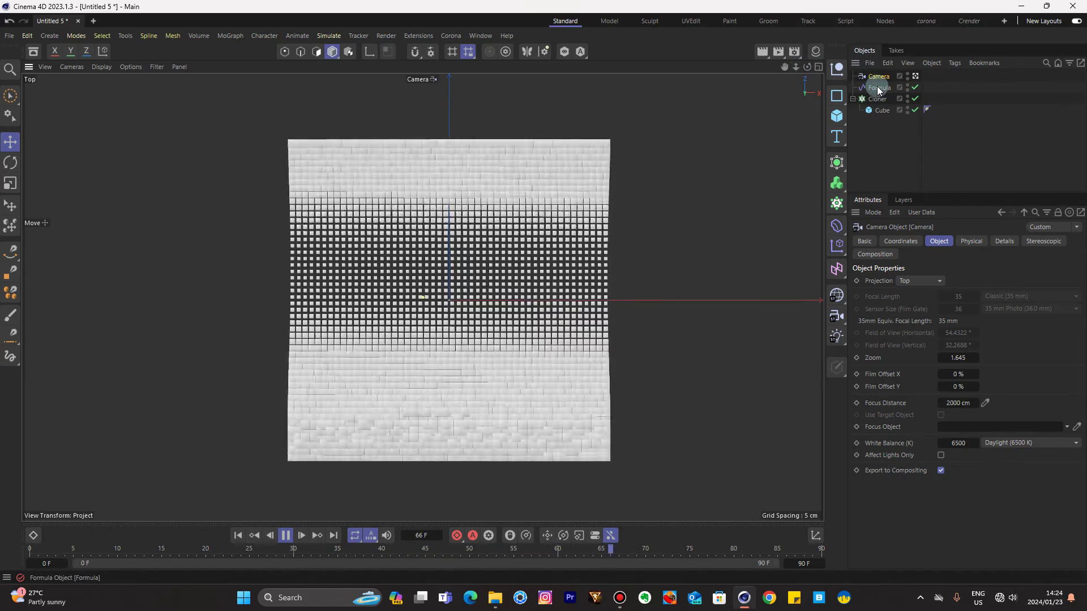
Extend the timeline to 500 frames and give the Formula effector rotation H 30°, P 60°, B 90°.
click(878, 88)
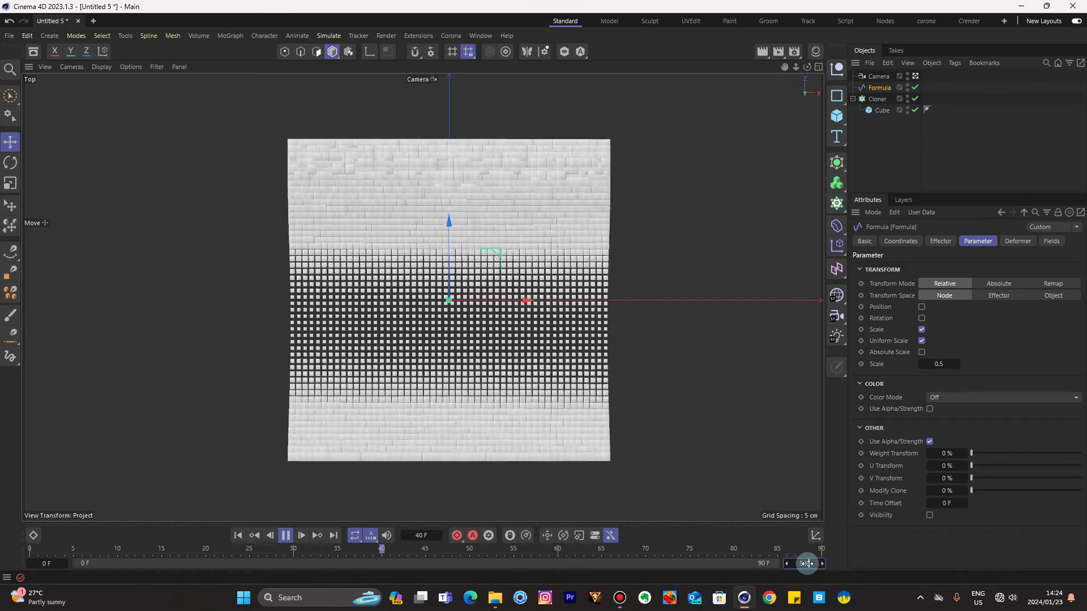
drag(807, 563, 815, 564)
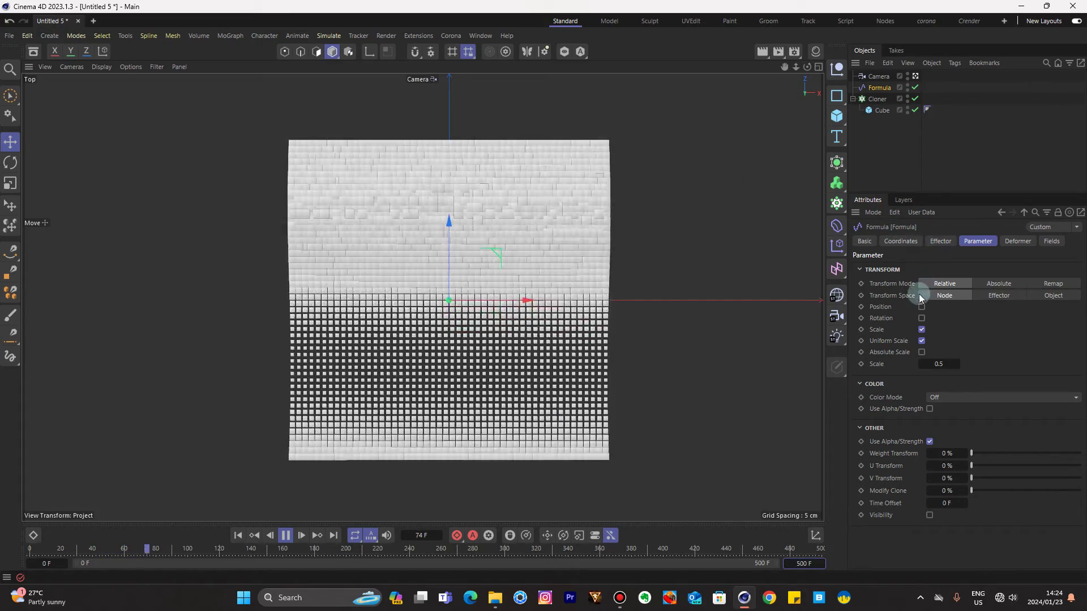
click(922, 318)
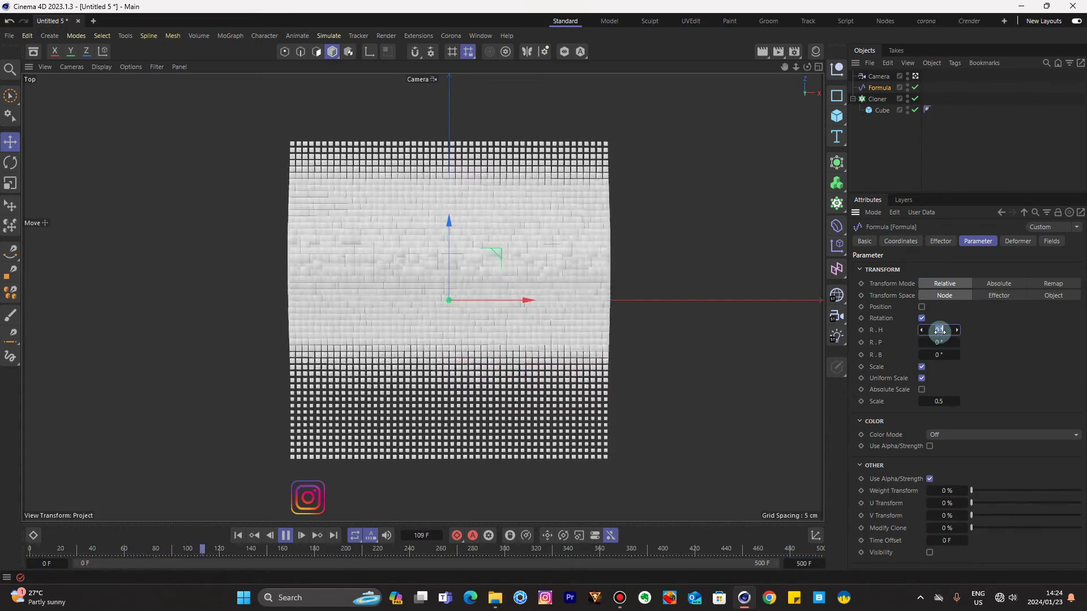
click(939, 330)
text(3)
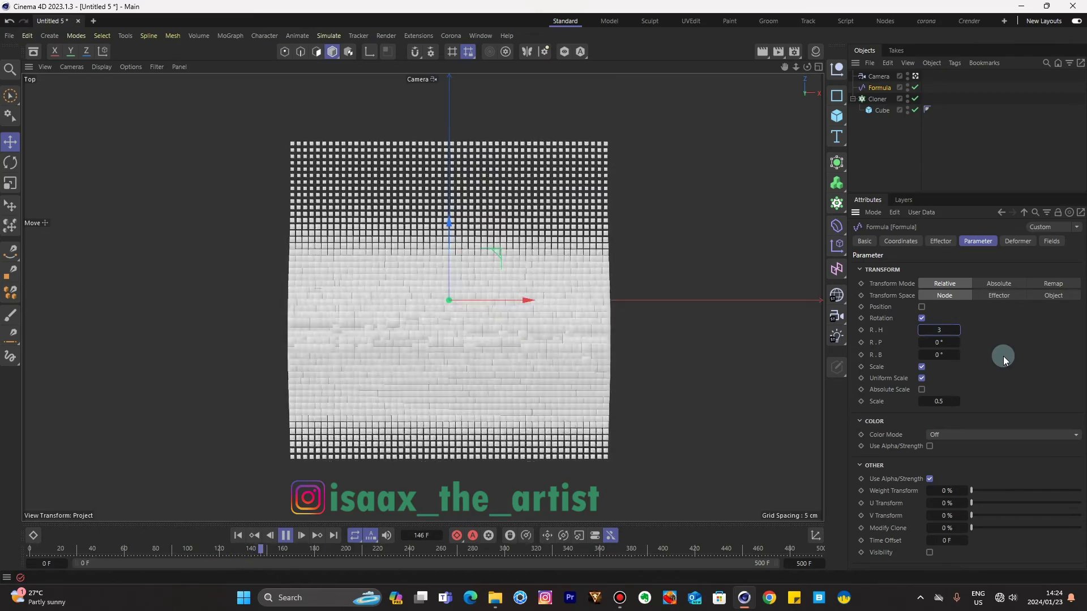
text(0)
key(Tab)
text(60)
key(Tab)
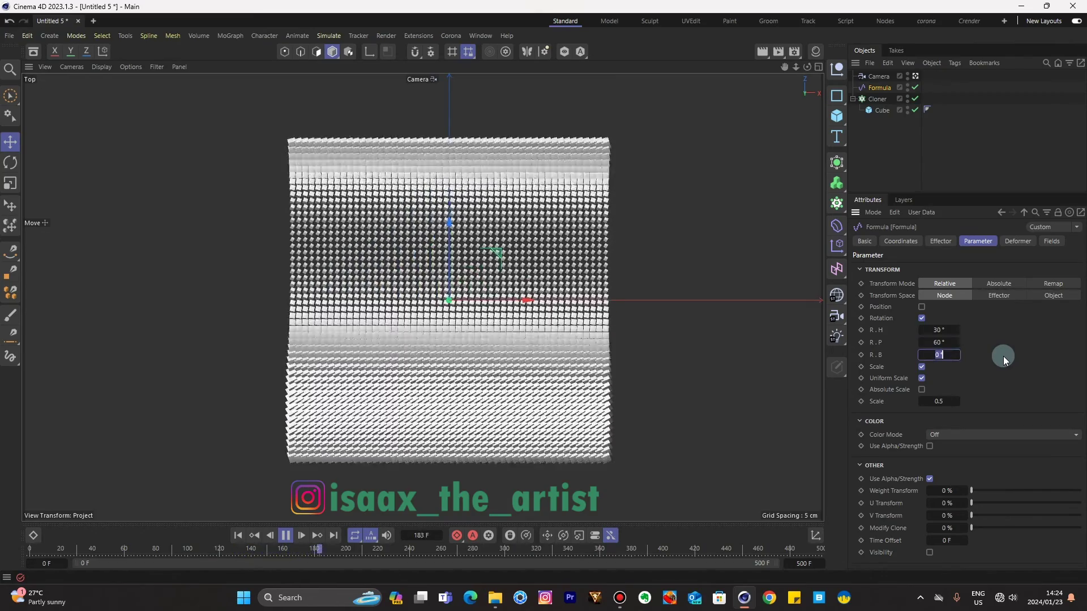
text(90)
key(Return)
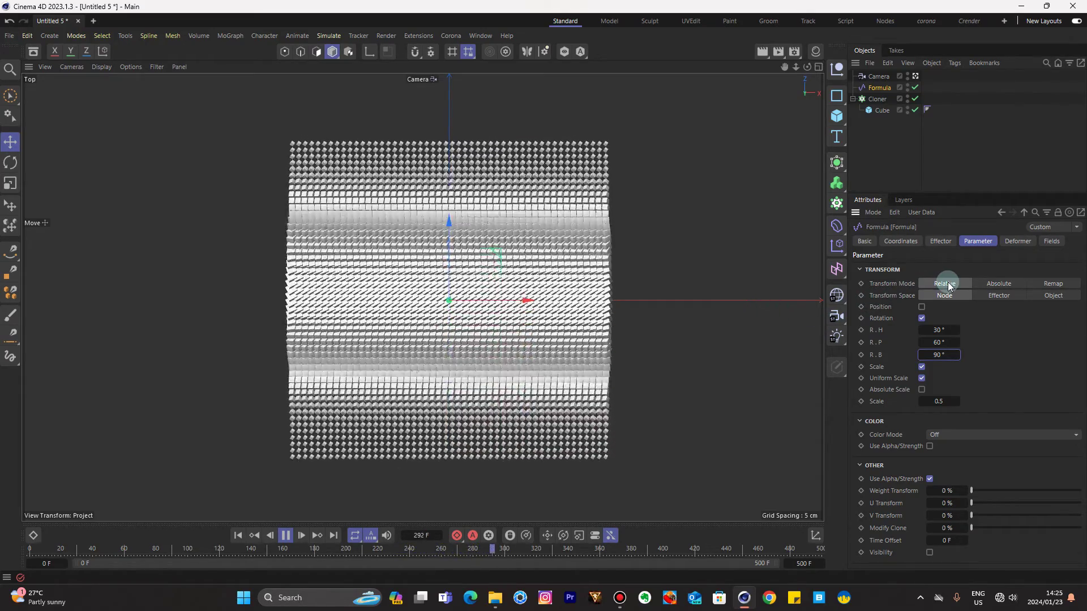
Switch the Formula effector's Transform Mode to Remap and pause playback.
click(1009, 285)
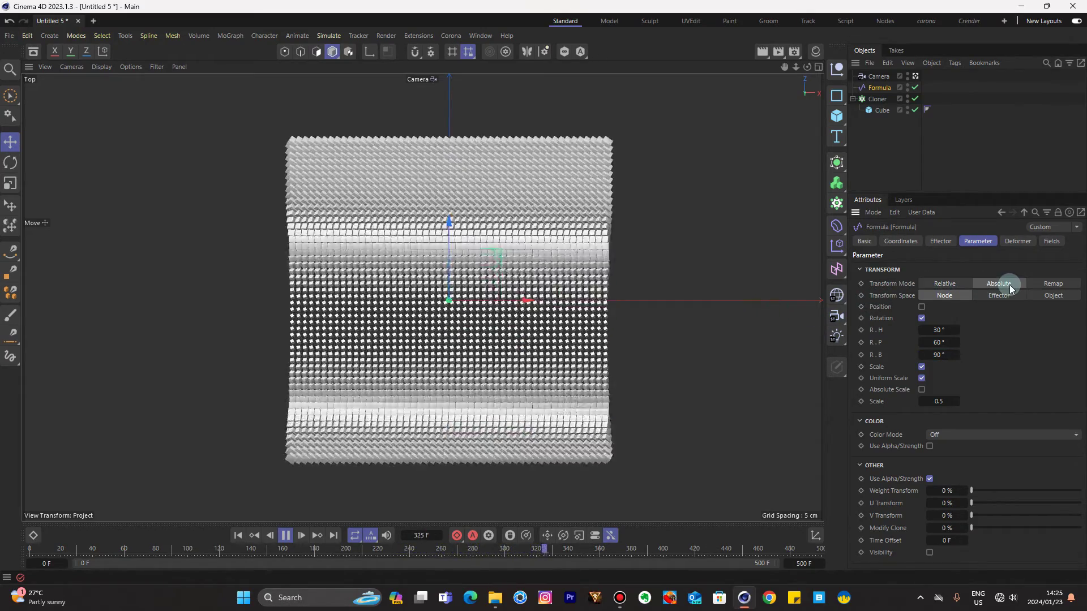
click(1054, 284)
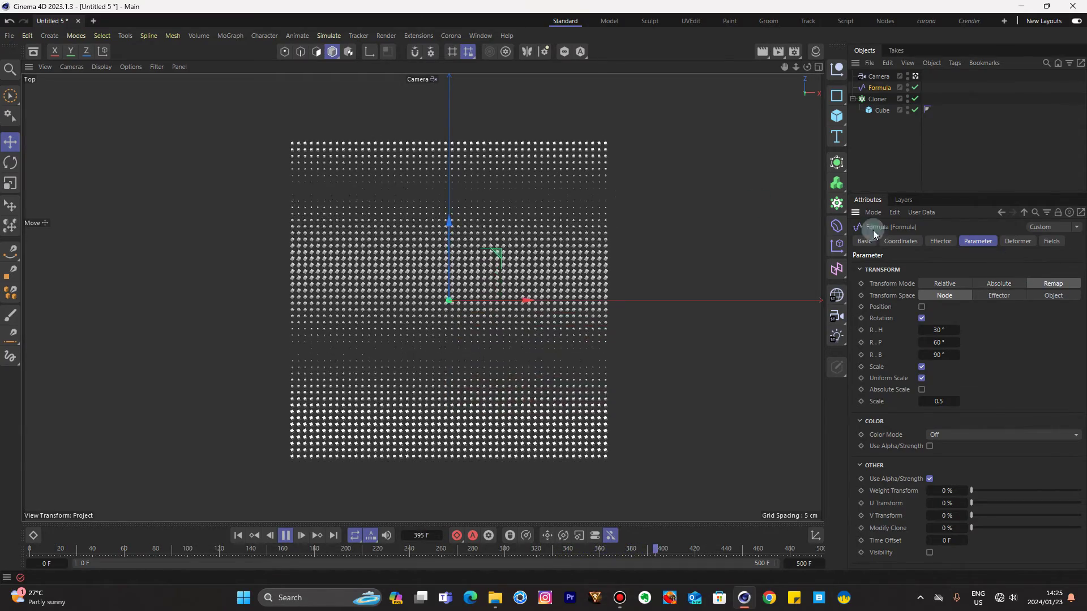
click(285, 536)
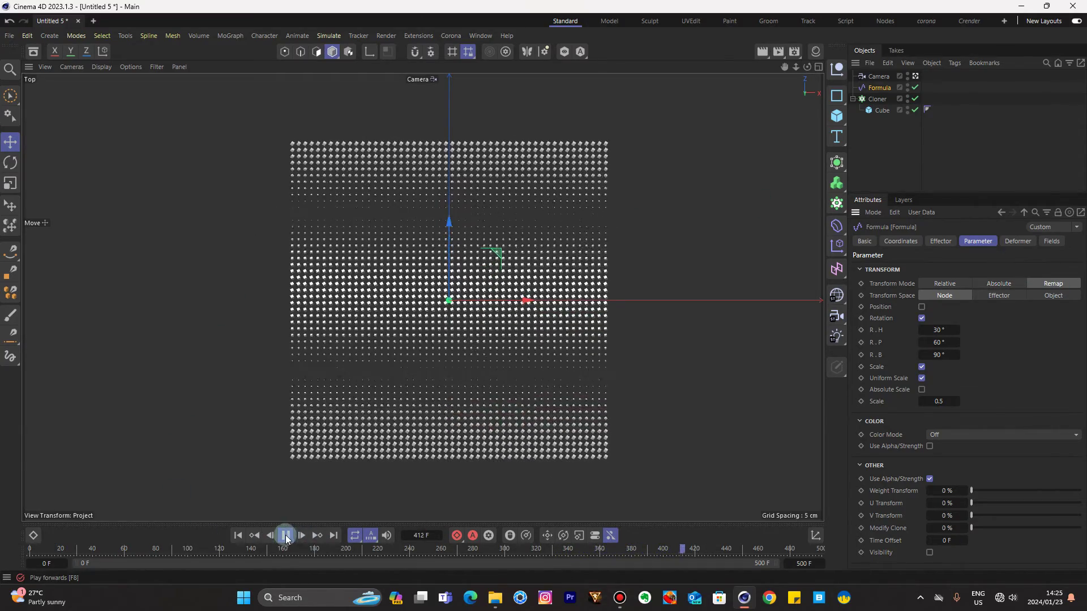
Rewind to frame 0 and rotate the copied cloner about -10° in the top view.
click(243, 536)
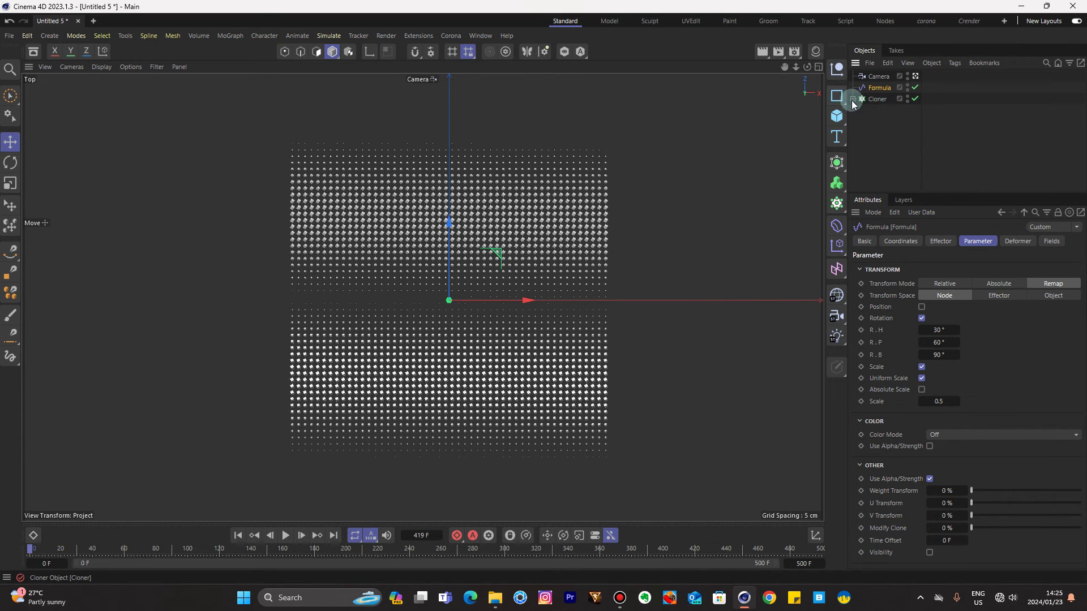
click(877, 100)
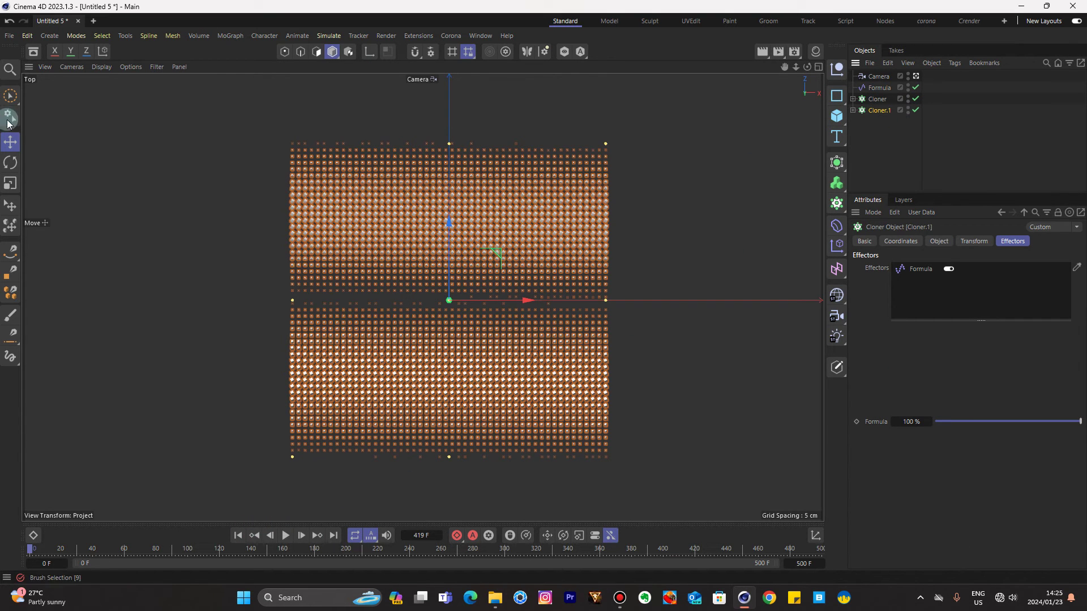
click(11, 163)
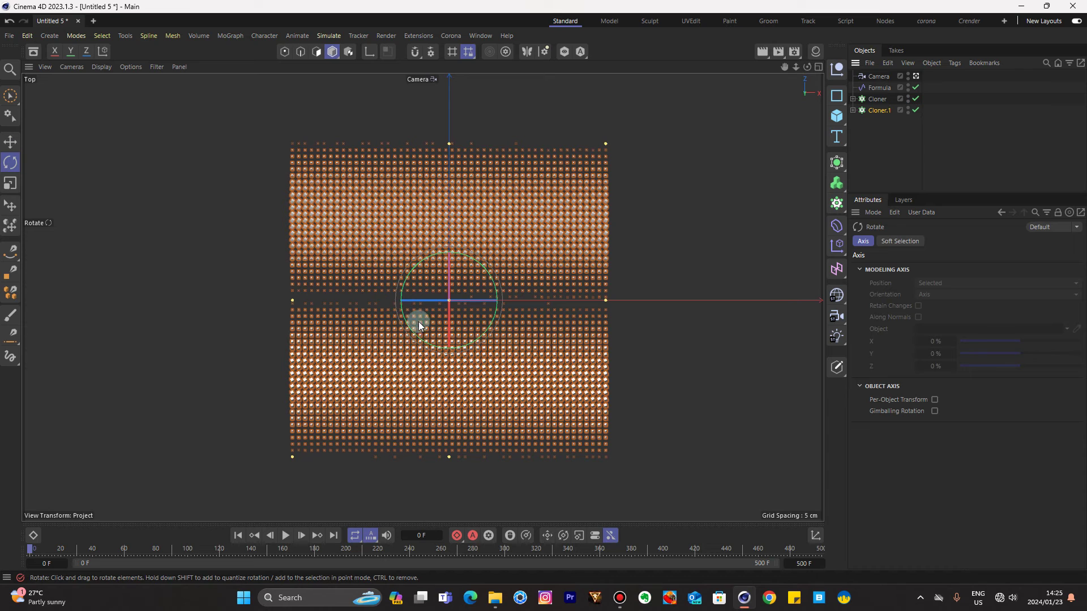
drag(477, 338, 468, 344)
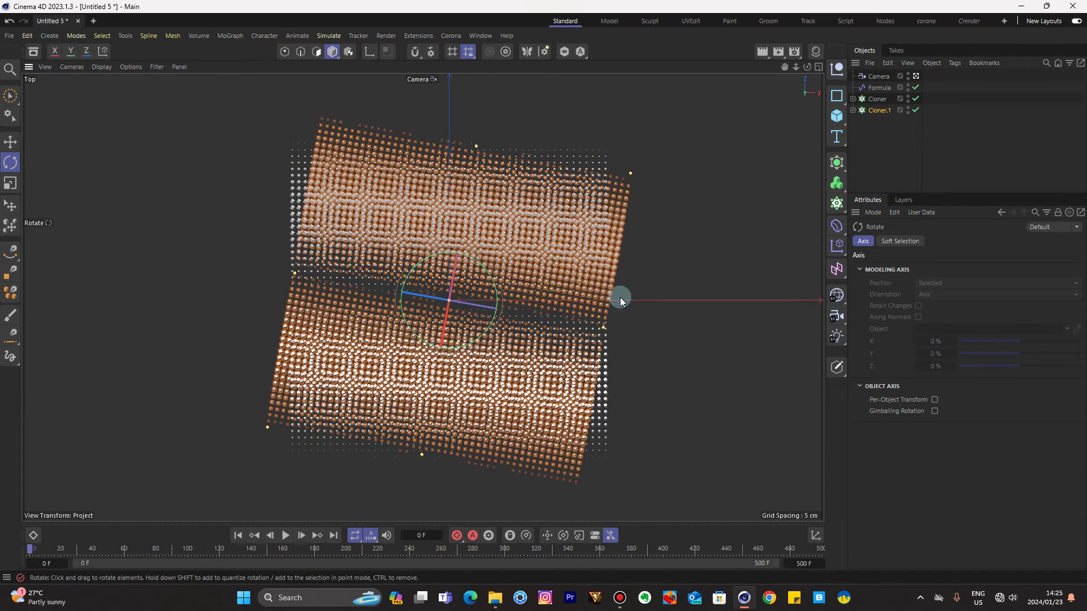
click(672, 274)
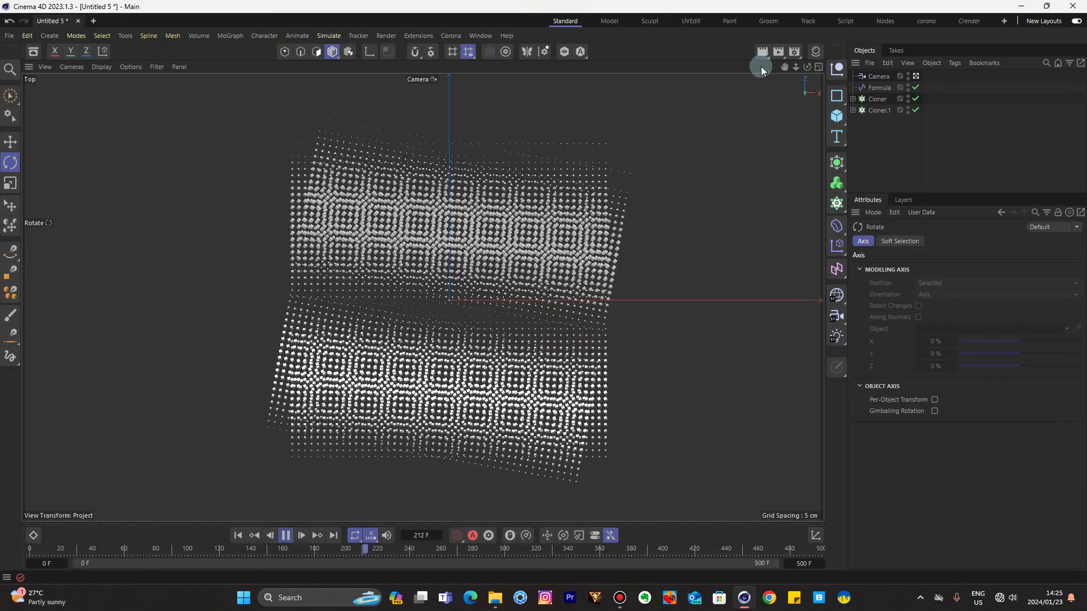
Ctrl-drag the Cloner to create a third copy, Cloner.2, and stop playback.
click(878, 99)
drag(879, 105, 884, 122)
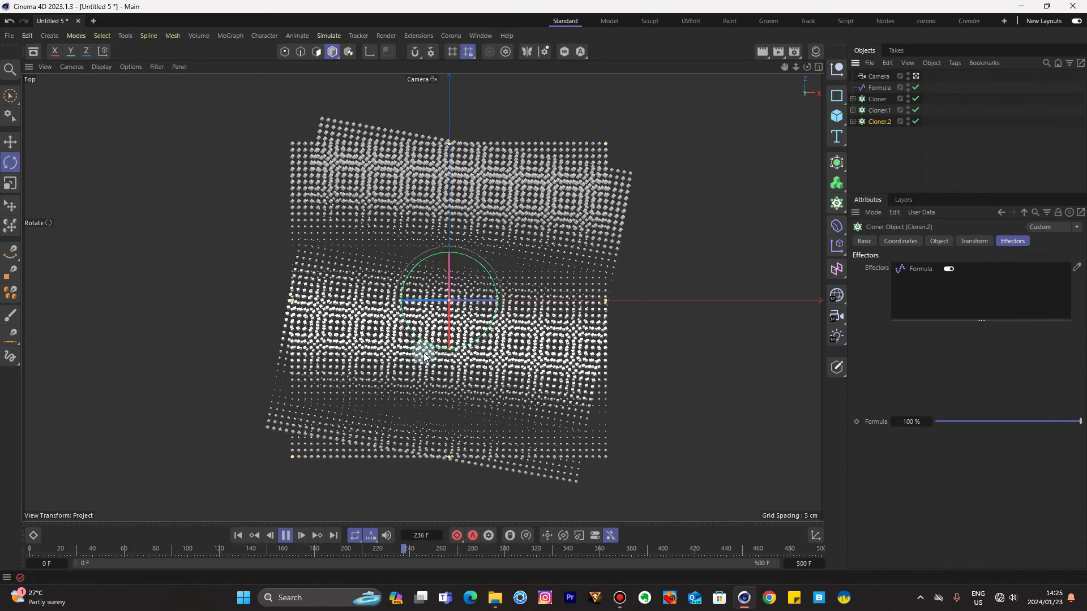
click(285, 535)
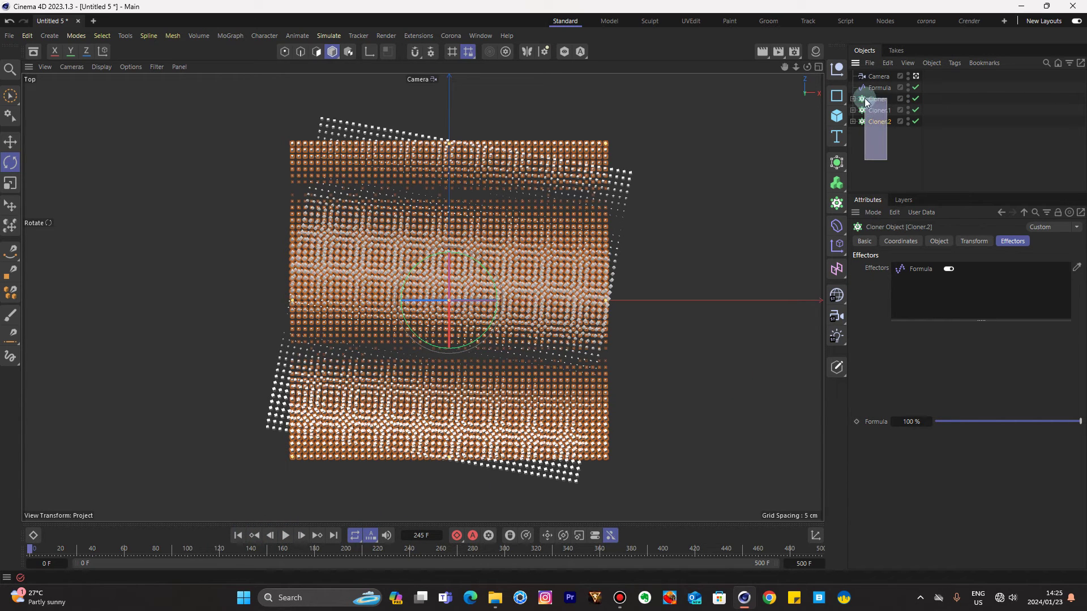
Set all three cloners to Multi-Instance and rotate Cloner.2 about 12.8°.
drag(866, 101, 866, 96)
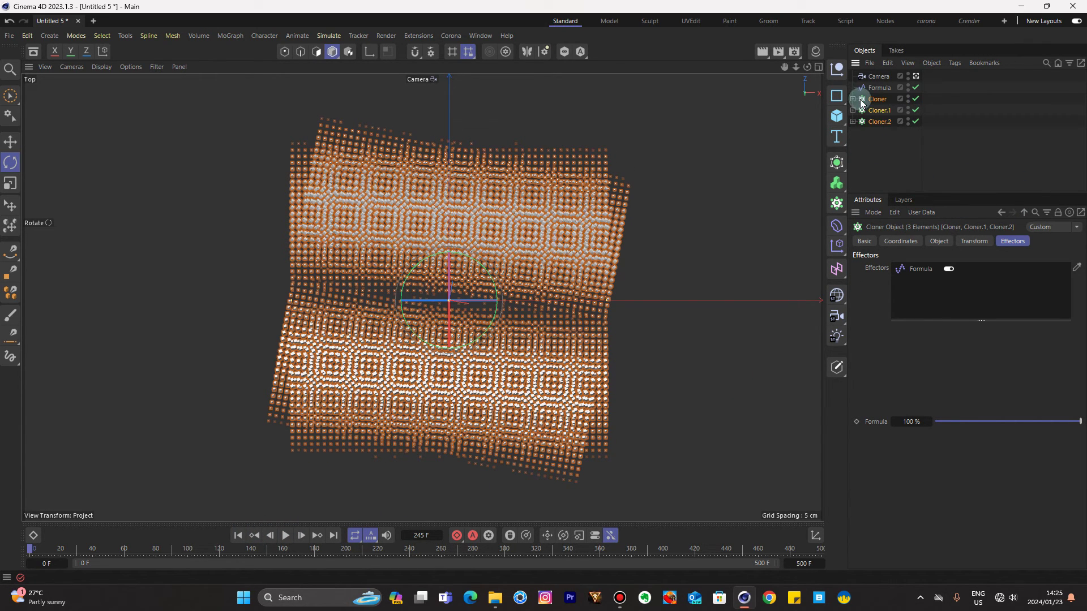
click(939, 241)
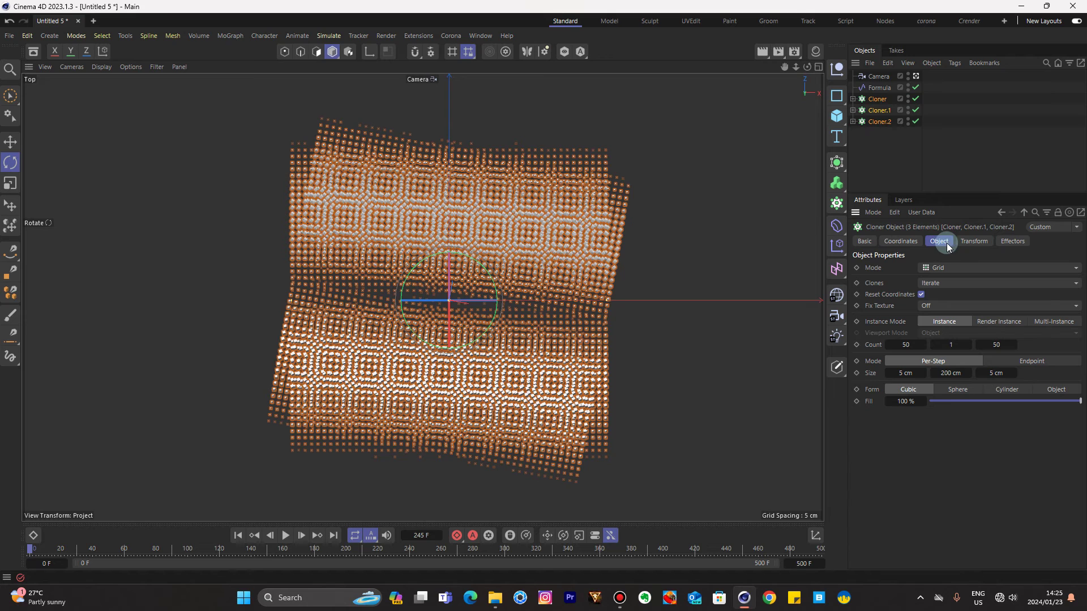
click(1052, 325)
click(550, 451)
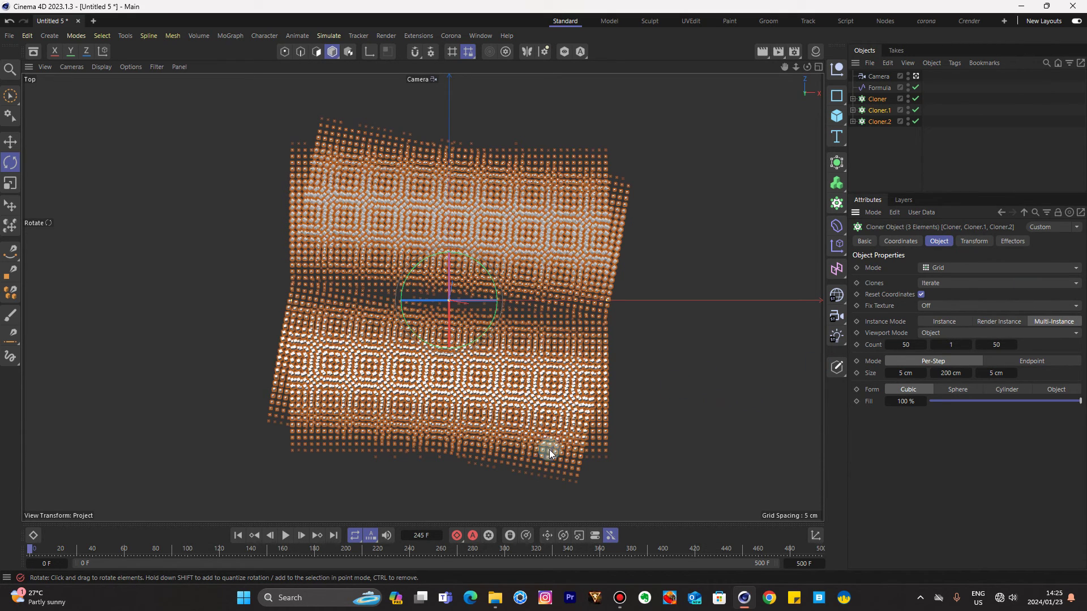
click(878, 123)
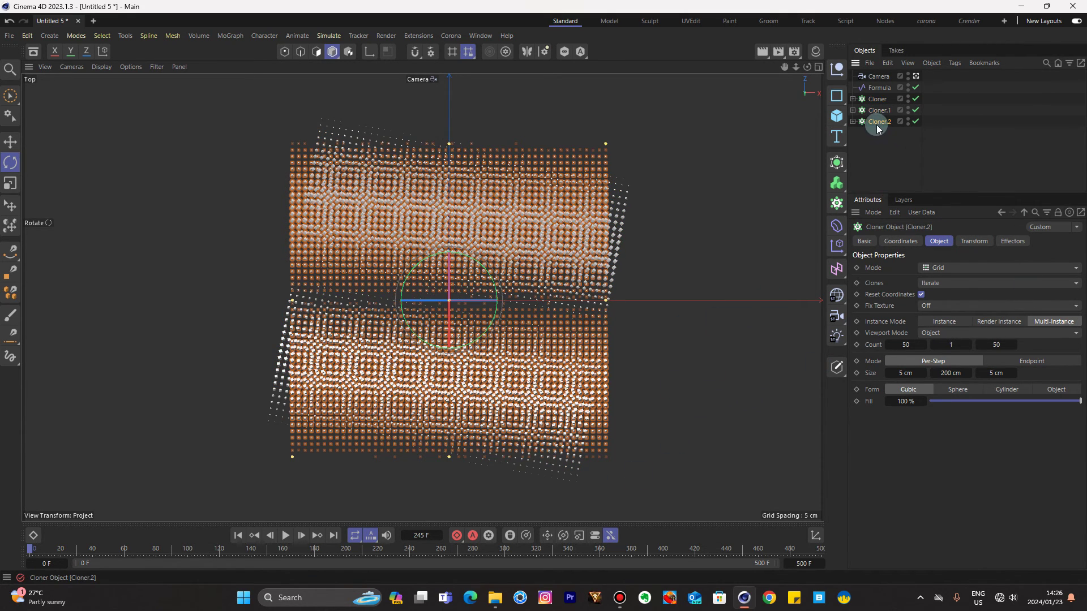
drag(438, 349, 565, 329)
Play the layered moiré animation, stop and rewind to frame 0, then select all three cloners.
click(670, 284)
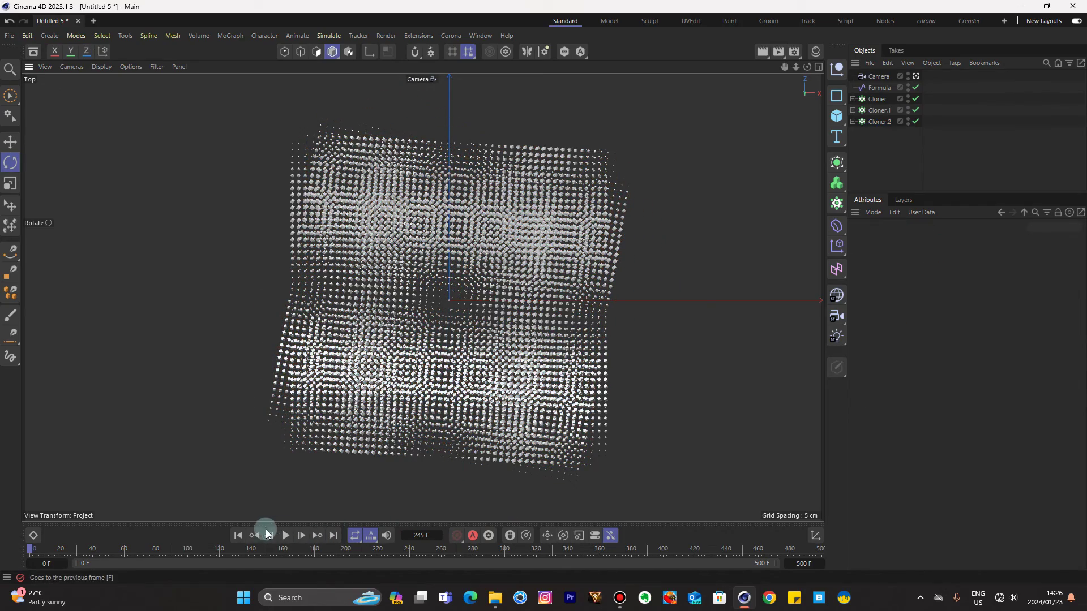
click(287, 536)
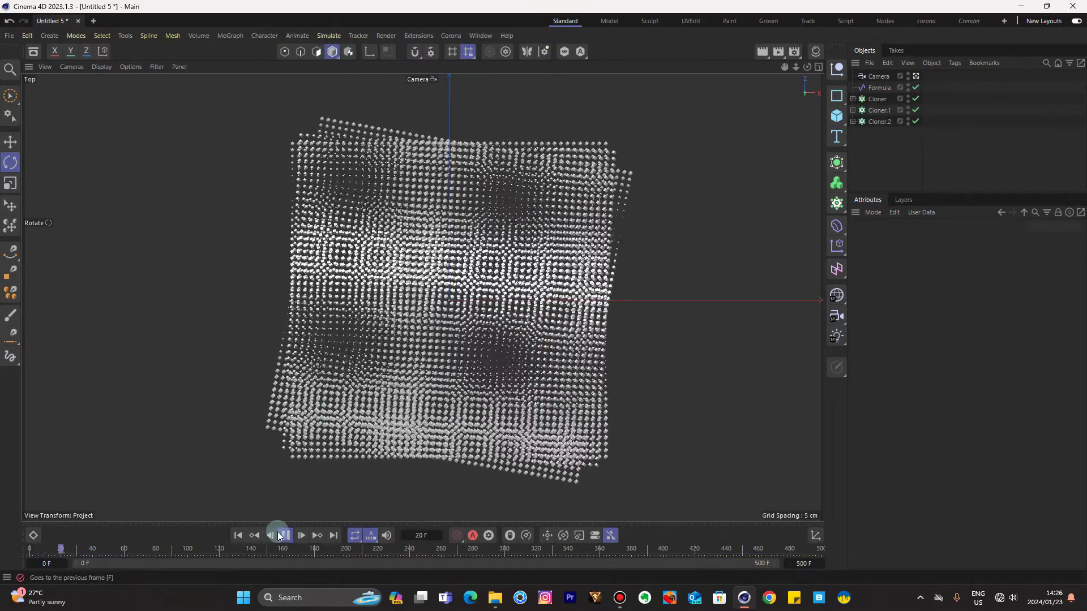
click(284, 535)
click(237, 536)
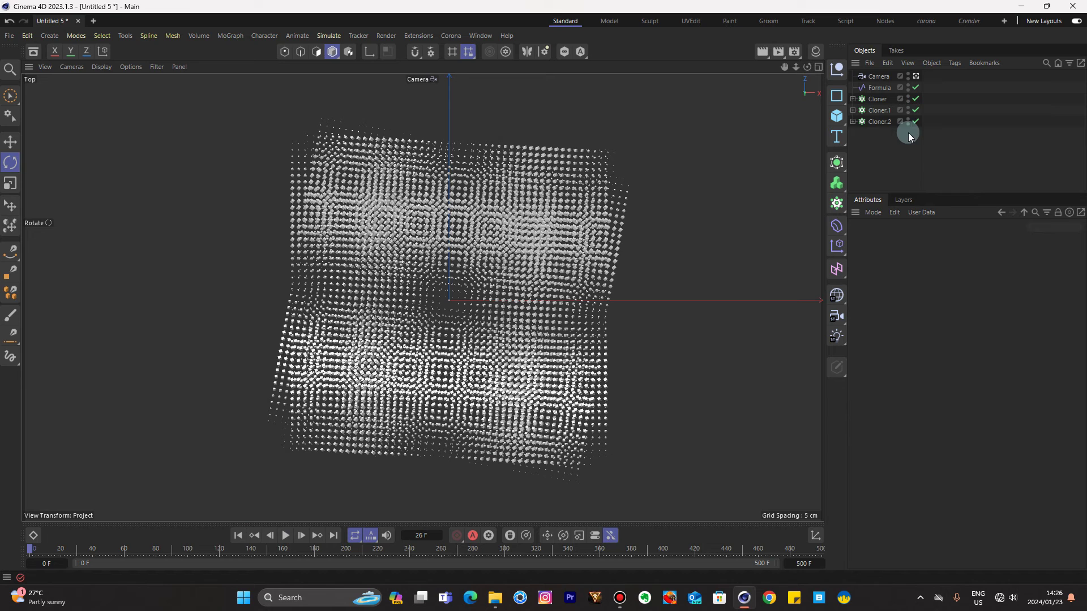
drag(861, 105, 846, 97)
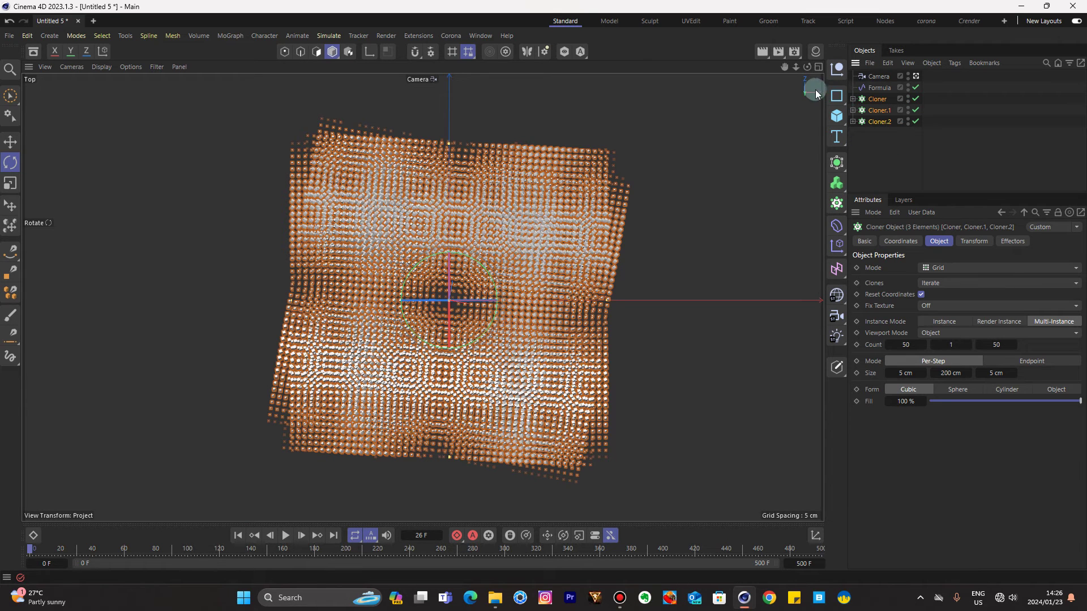
Add a Random effector to the three cloners and show its Parameter settings.
click(224, 37)
mouse_move(251, 56)
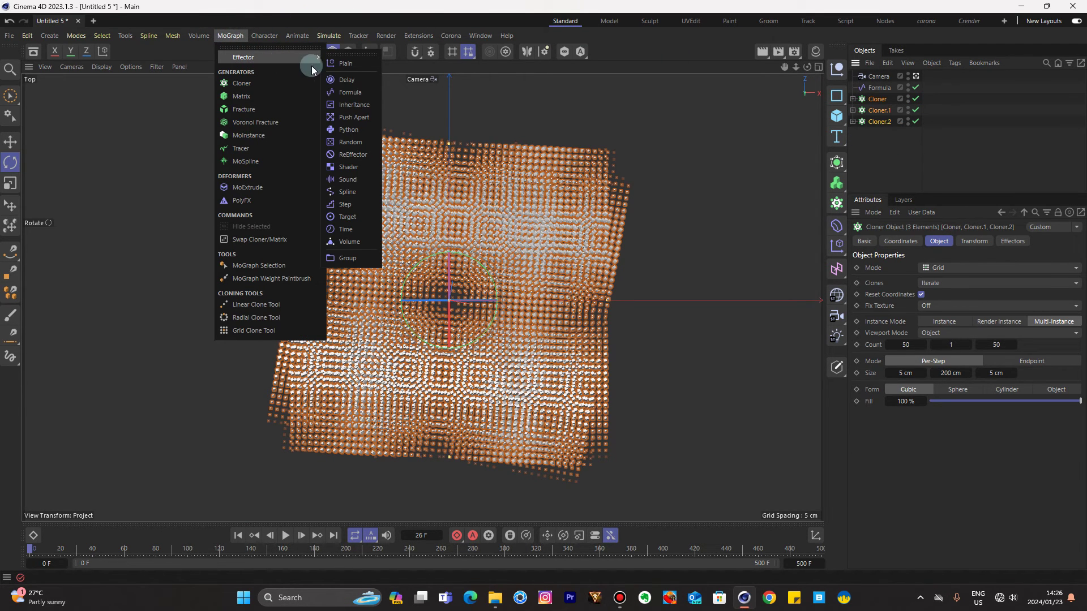
click(354, 145)
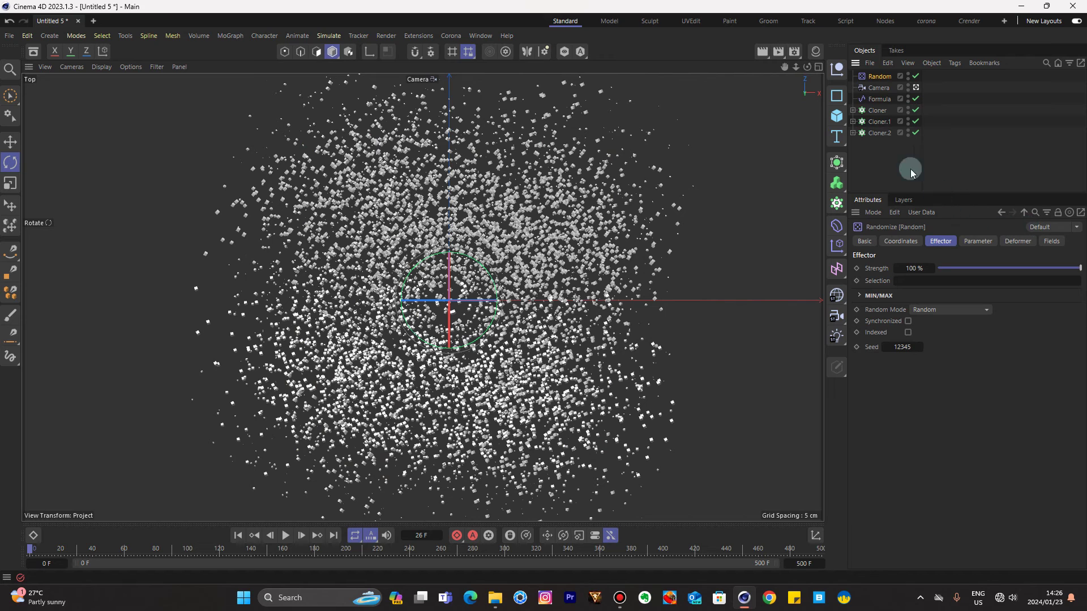
click(976, 242)
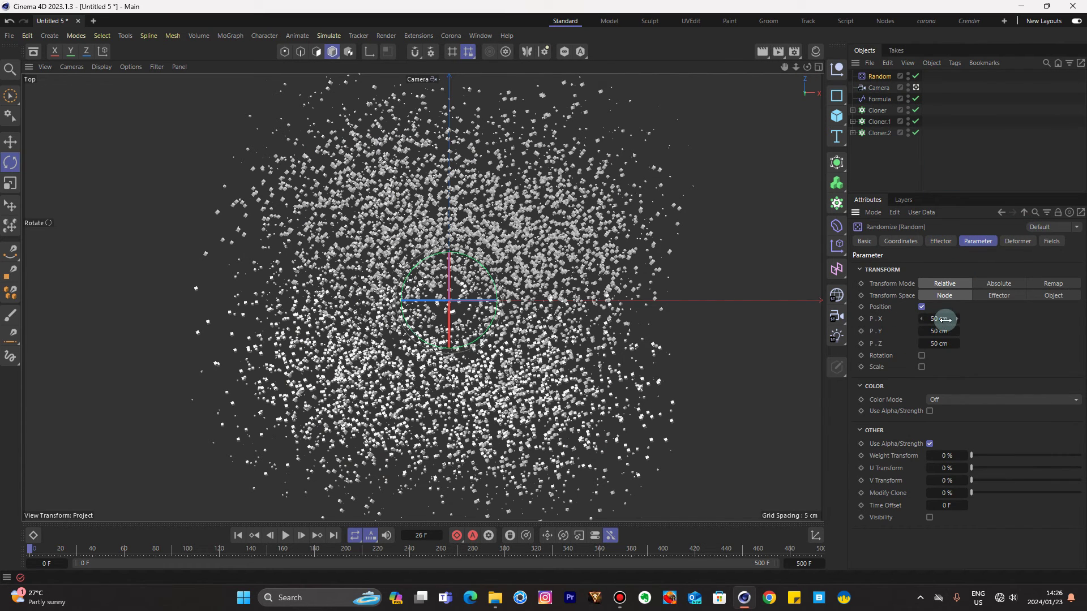
Set Random's position offset to P.Y 0 cm and P.Z 3 cm, then play the animation.
text(0)
key(Return)
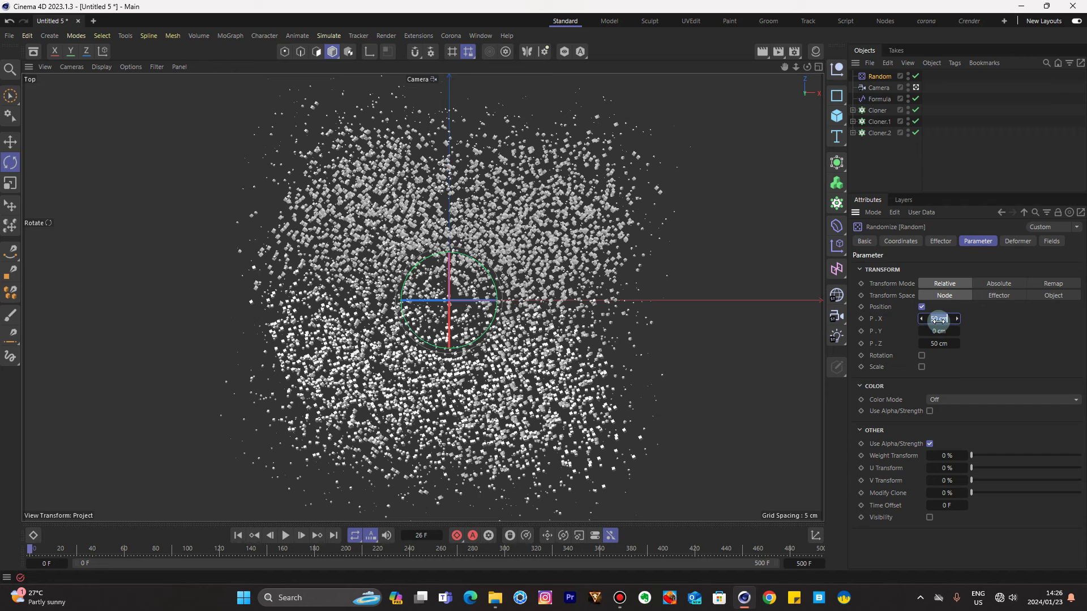
key(Tab)
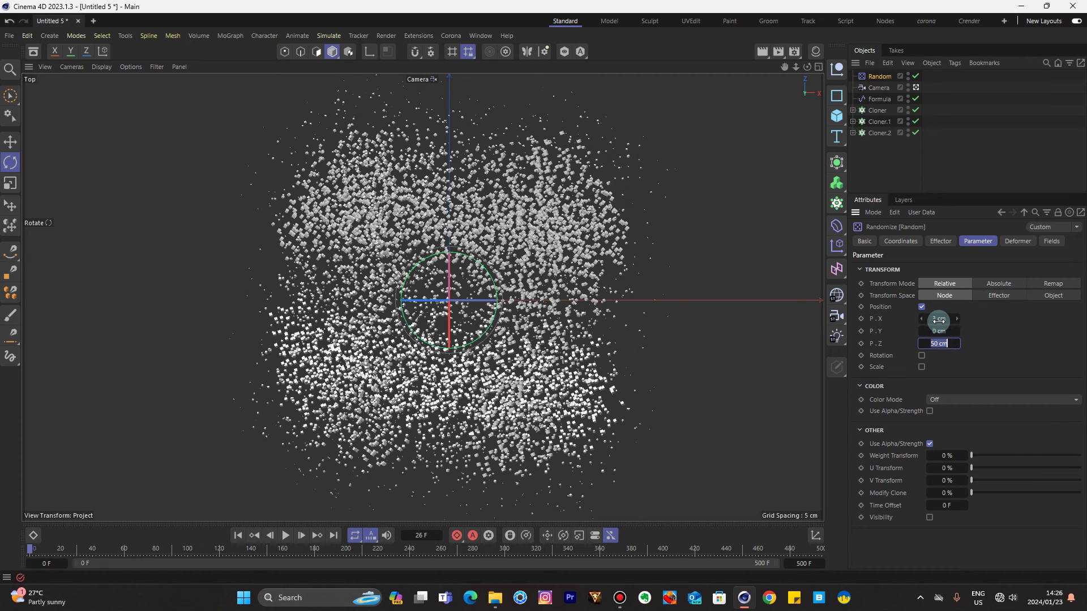
text(3)
key(Return)
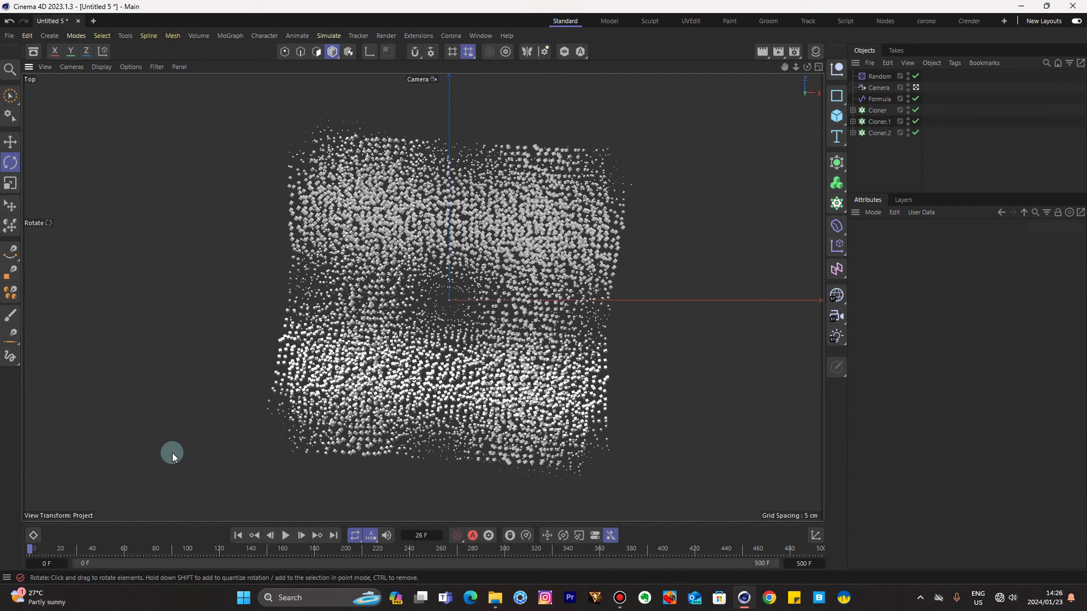
click(171, 453)
click(293, 540)
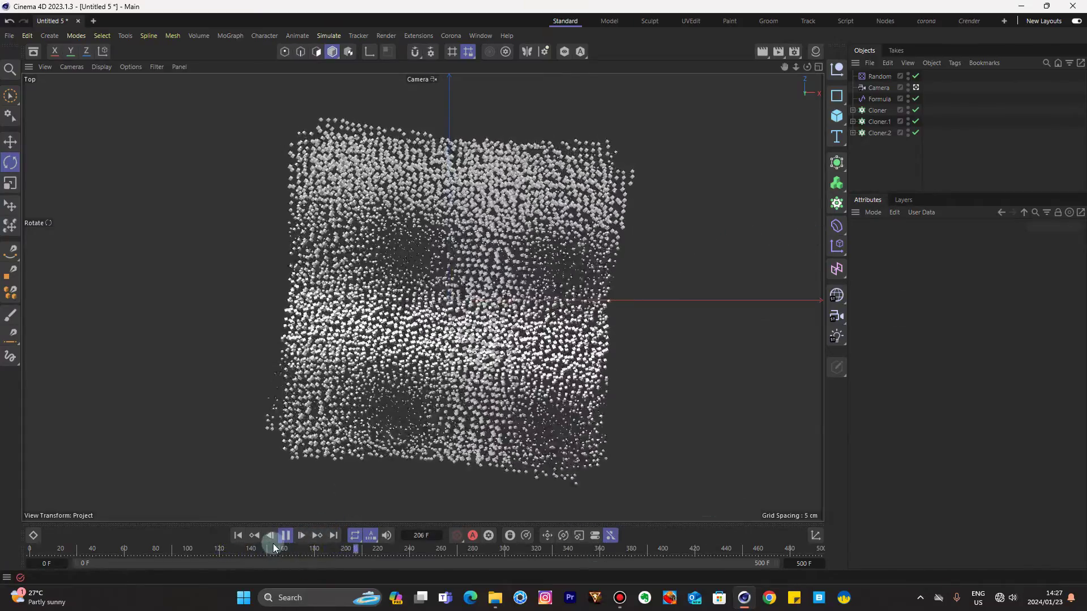
Stop playback, rewind, and give the Cloner a heading rotation of -90°.
click(285, 535)
click(237, 535)
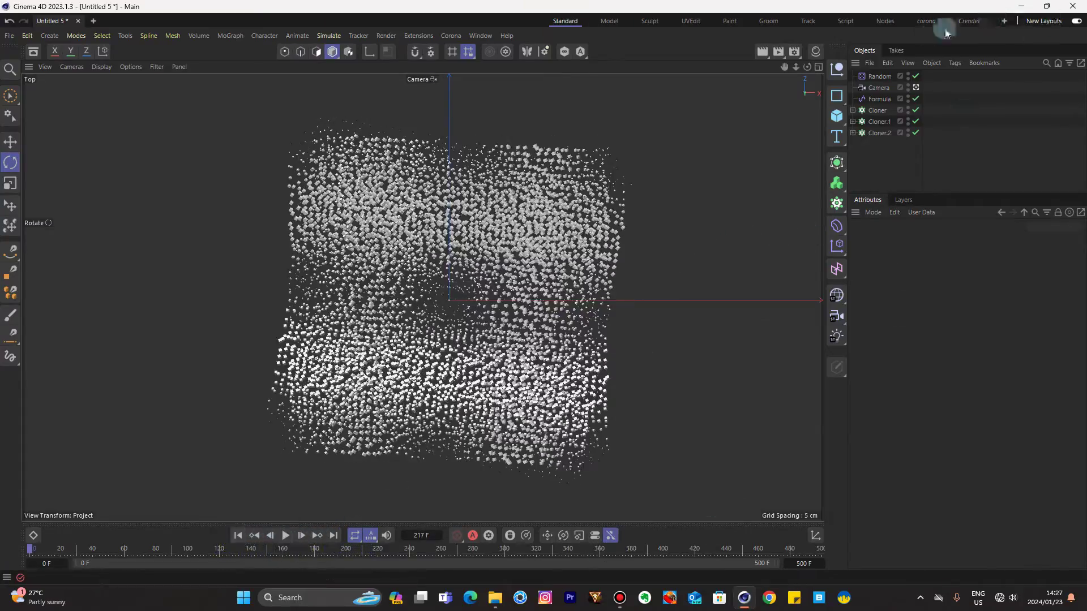
click(879, 121)
click(884, 111)
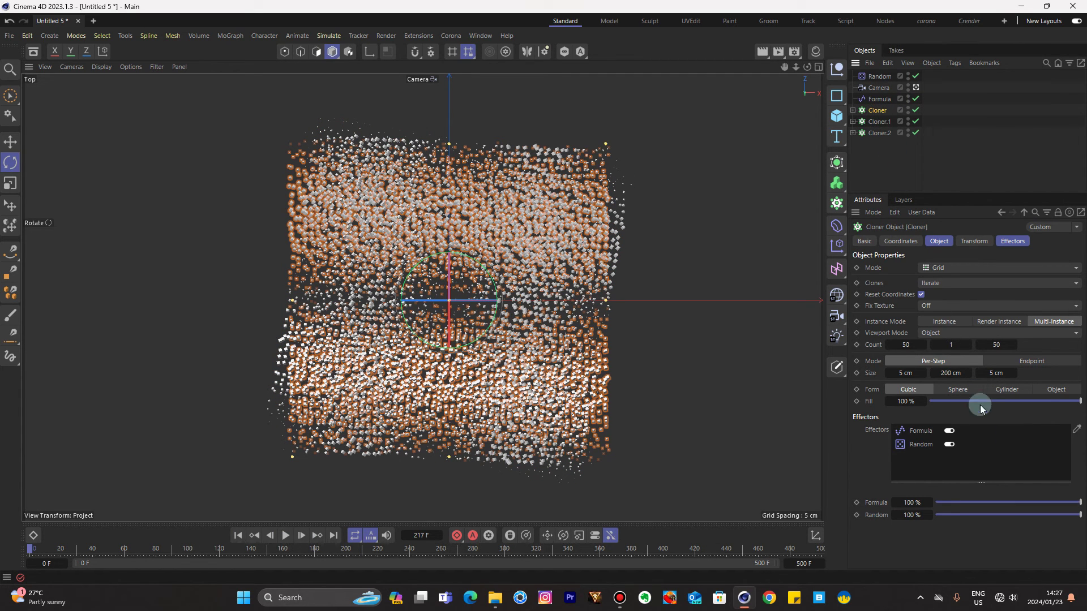
click(901, 241)
click(980, 283)
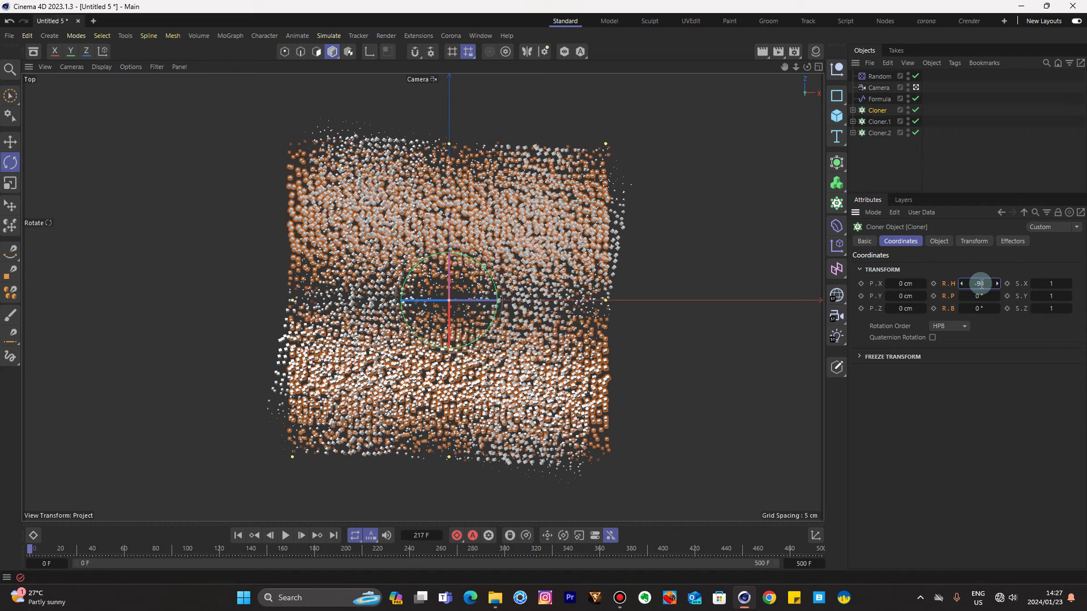
key(Return)
Replay the animation from frame 0 and briefly expand Cloner.2 to see its Cube child.
click(633, 395)
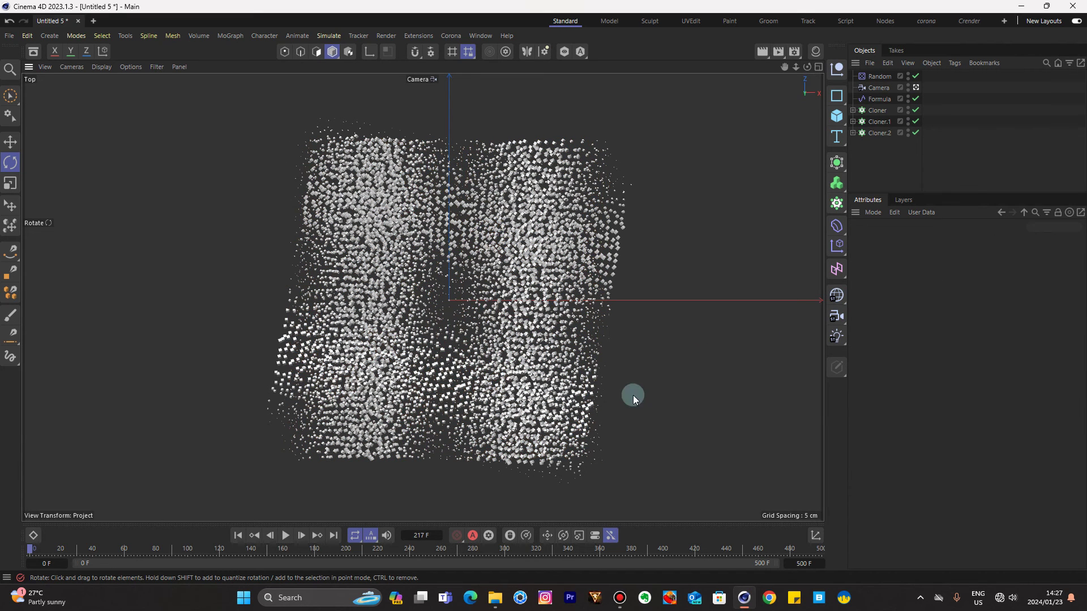
click(239, 535)
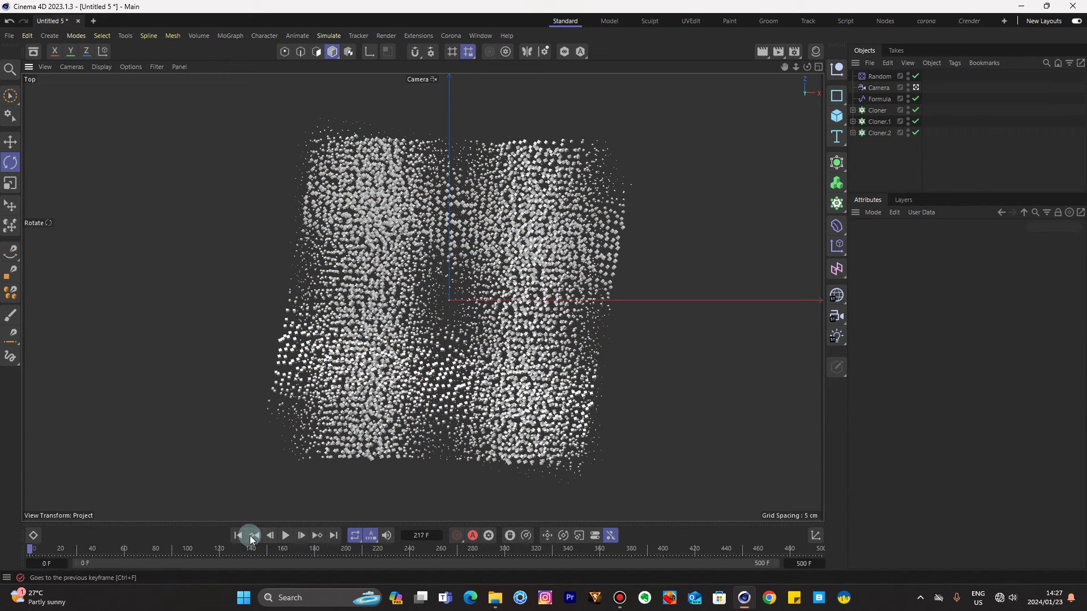
click(286, 536)
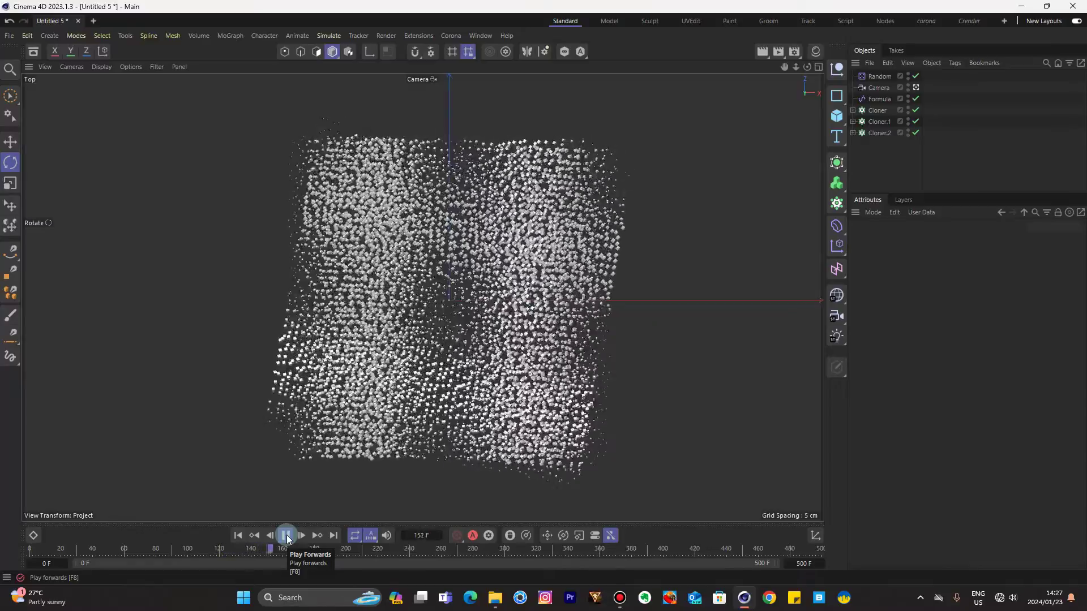
click(853, 134)
click(853, 134)
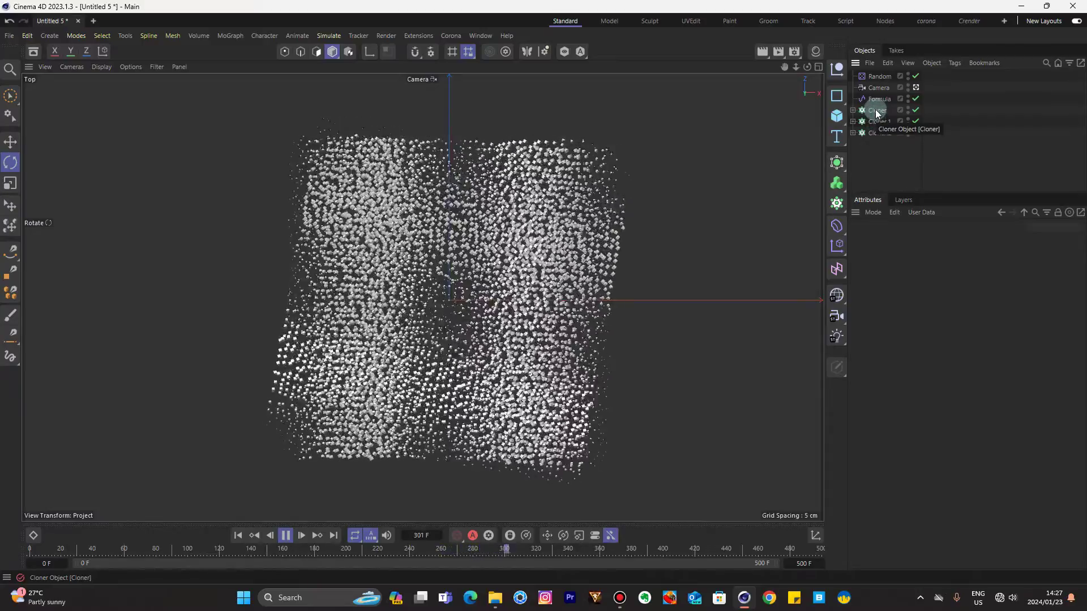
Ctrl-drag the Cloner to create Cloner.3 and zero its heading rotation.
click(879, 114)
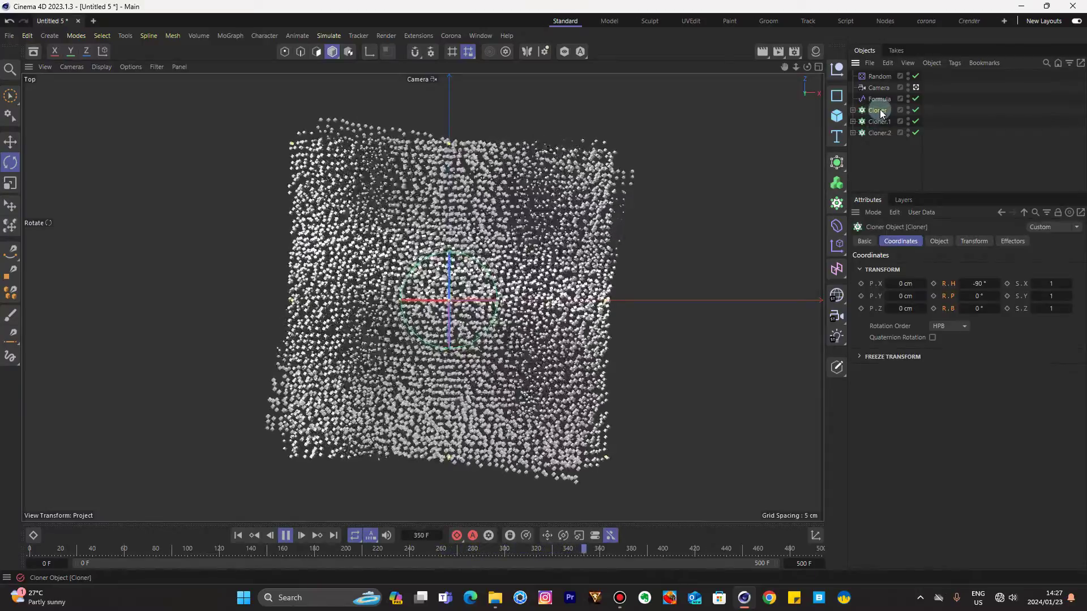
ctrl+drag(880, 113, 879, 121)
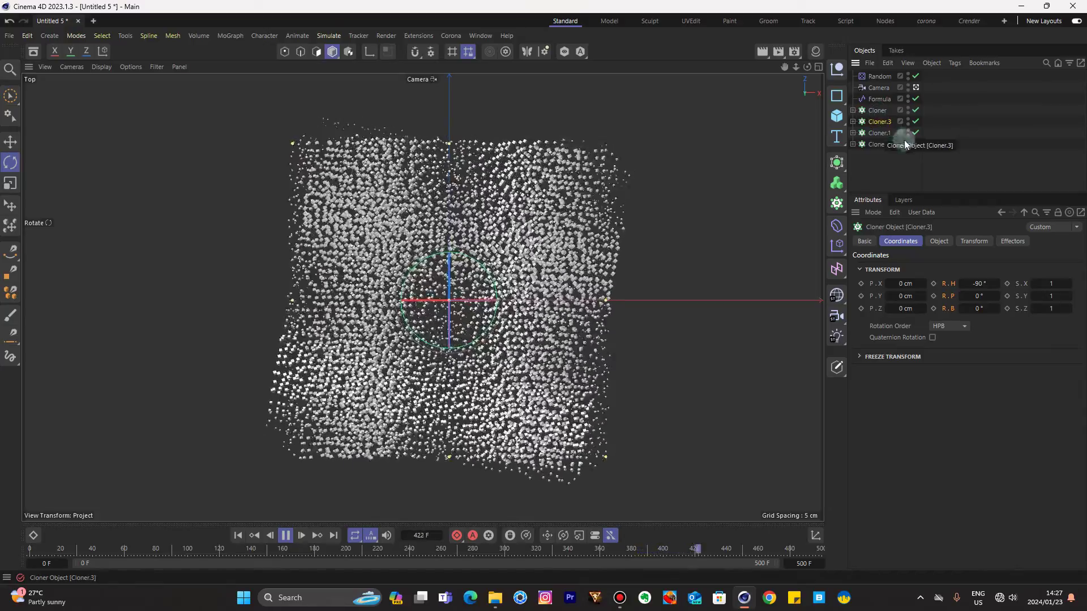
double_click(980, 283)
text(0)
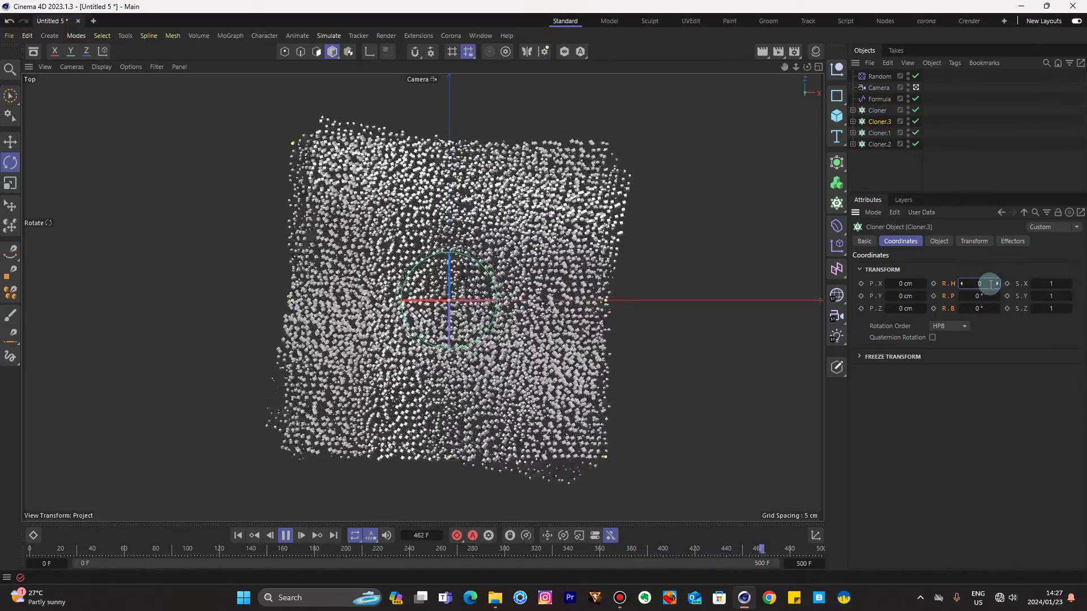
key(Return)
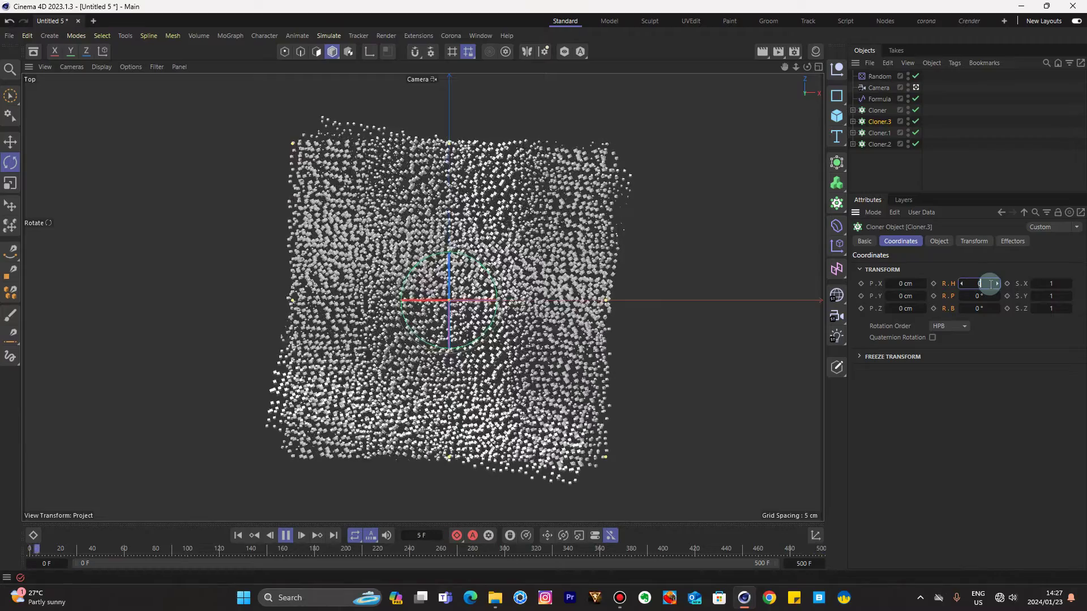
Pause, rewind to frame 0, and check the rotations of Cloner.3 and Cloner.2.
click(285, 536)
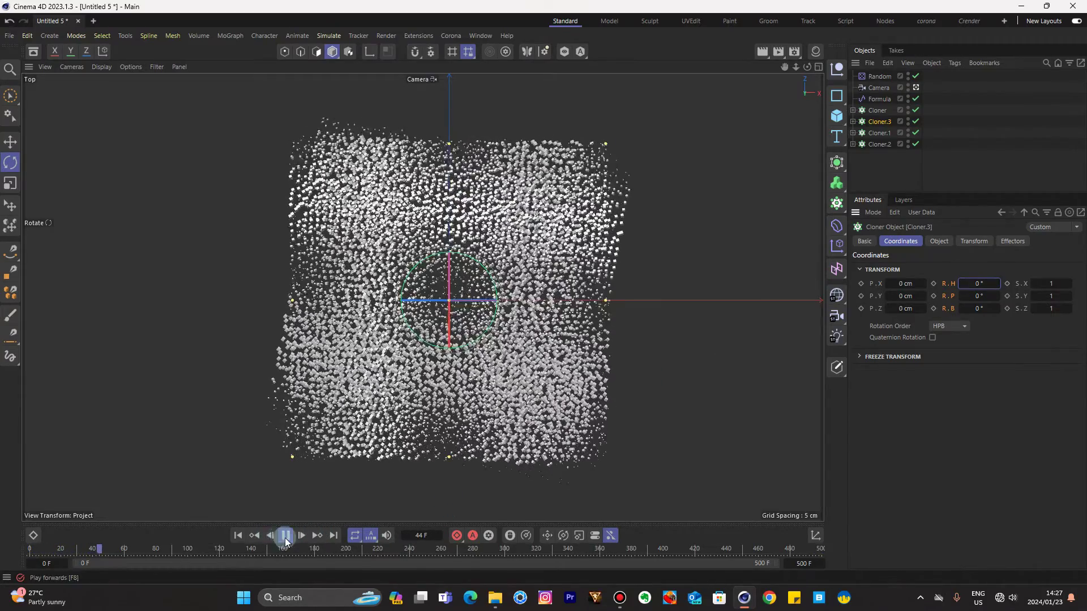
click(241, 535)
click(896, 156)
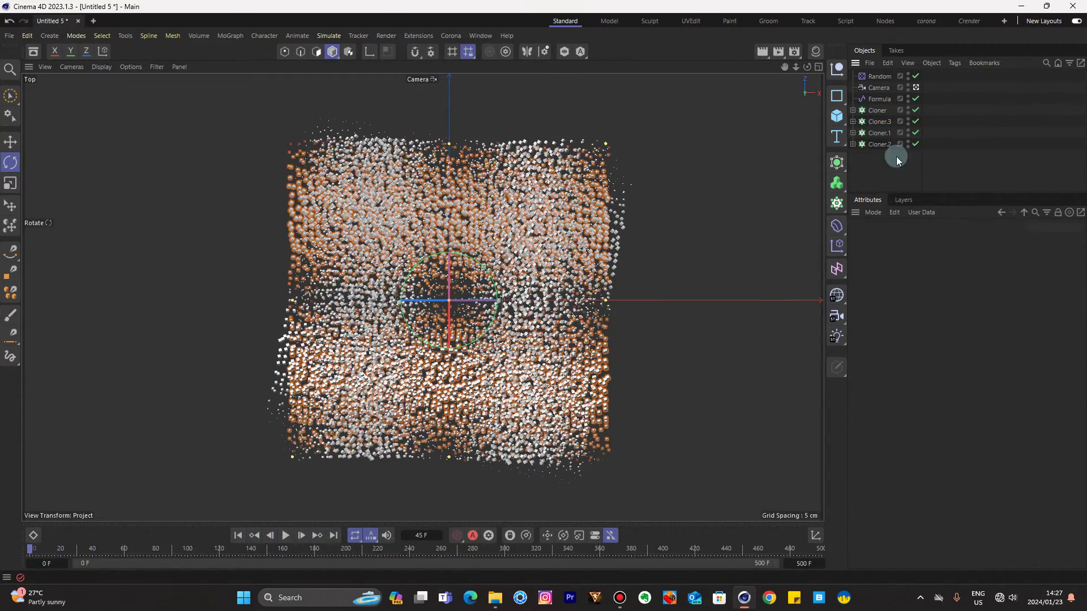
click(876, 118)
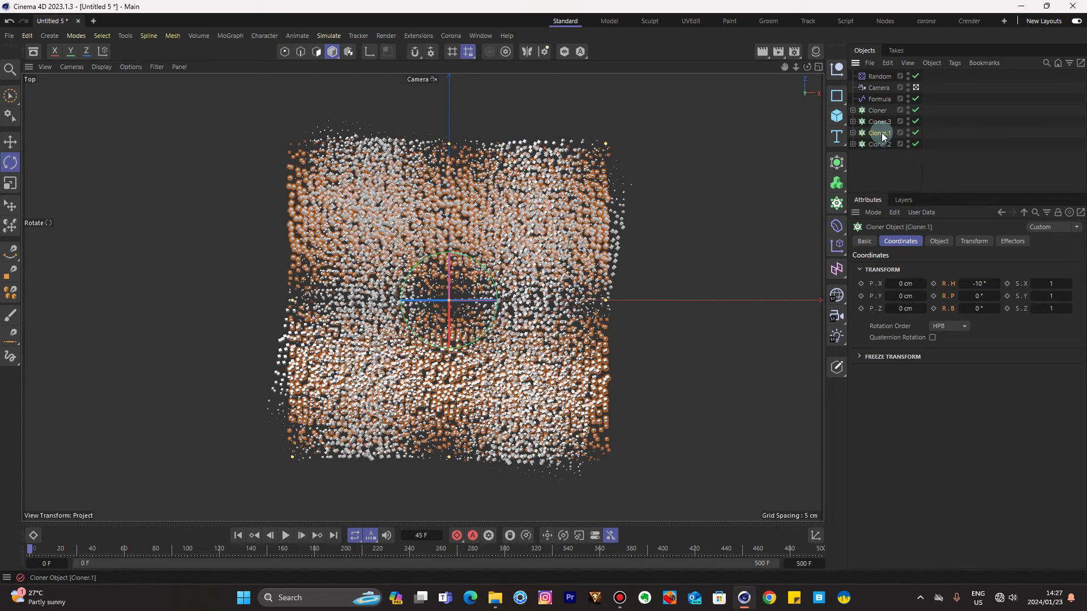
click(881, 144)
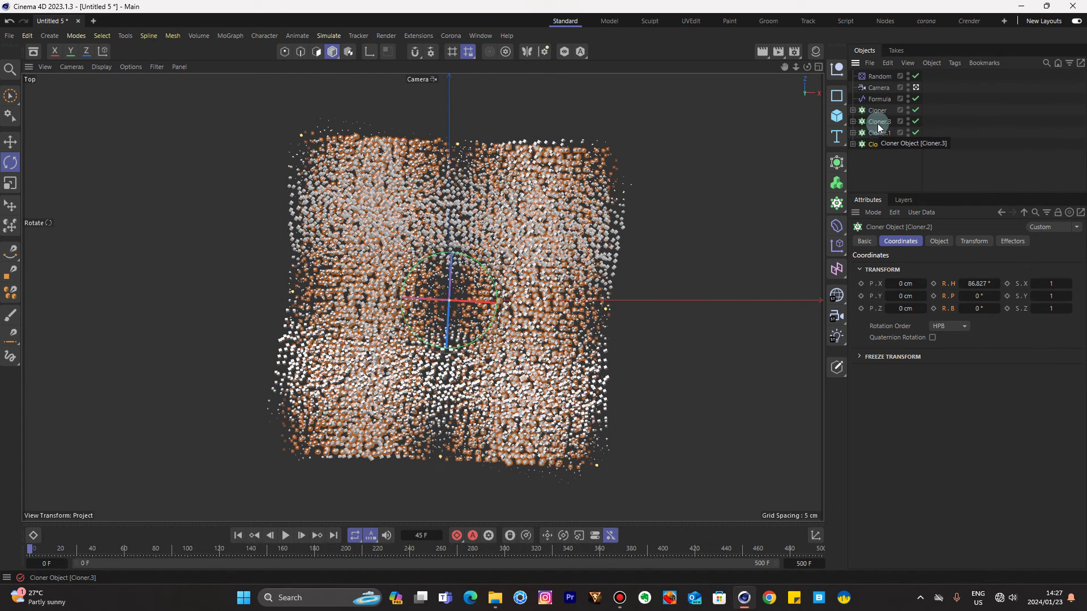
click(904, 172)
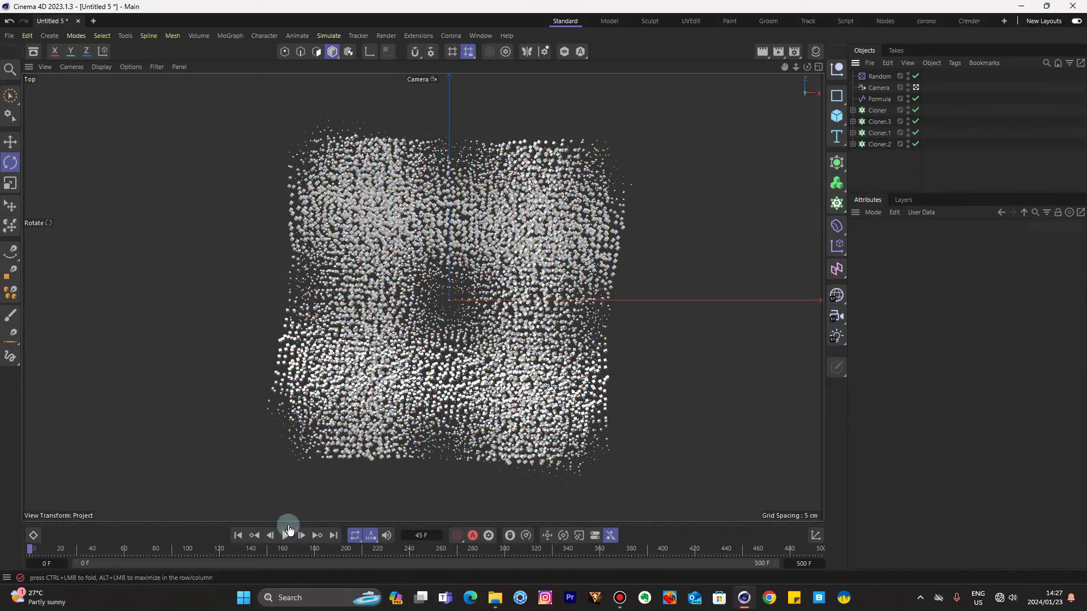
Play the four-layer animation in the Top view, then marquee-select all the cloners.
click(288, 533)
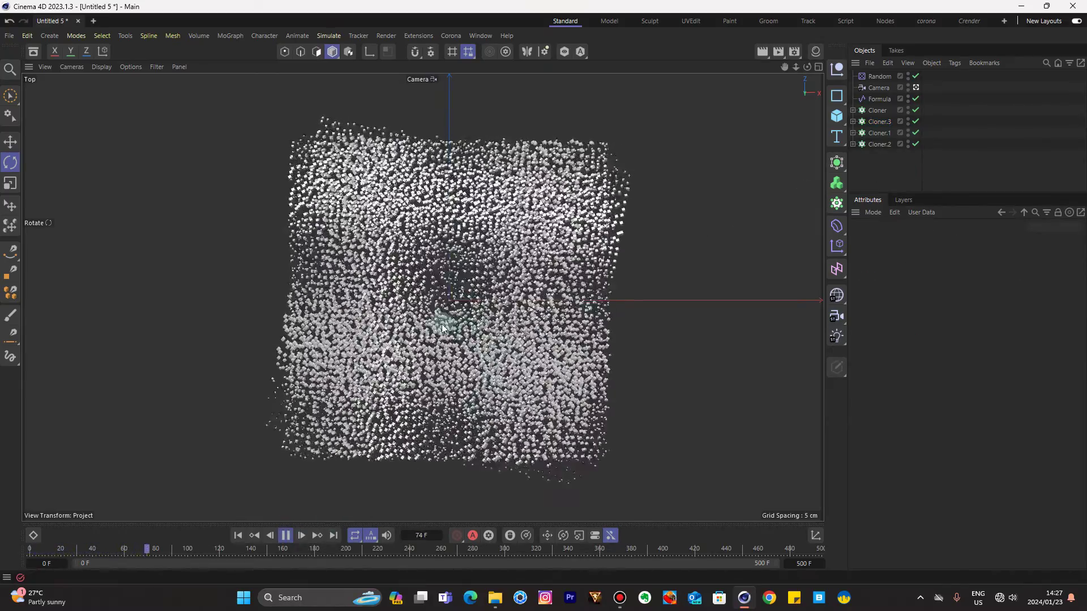
drag(796, 67, 782, 68)
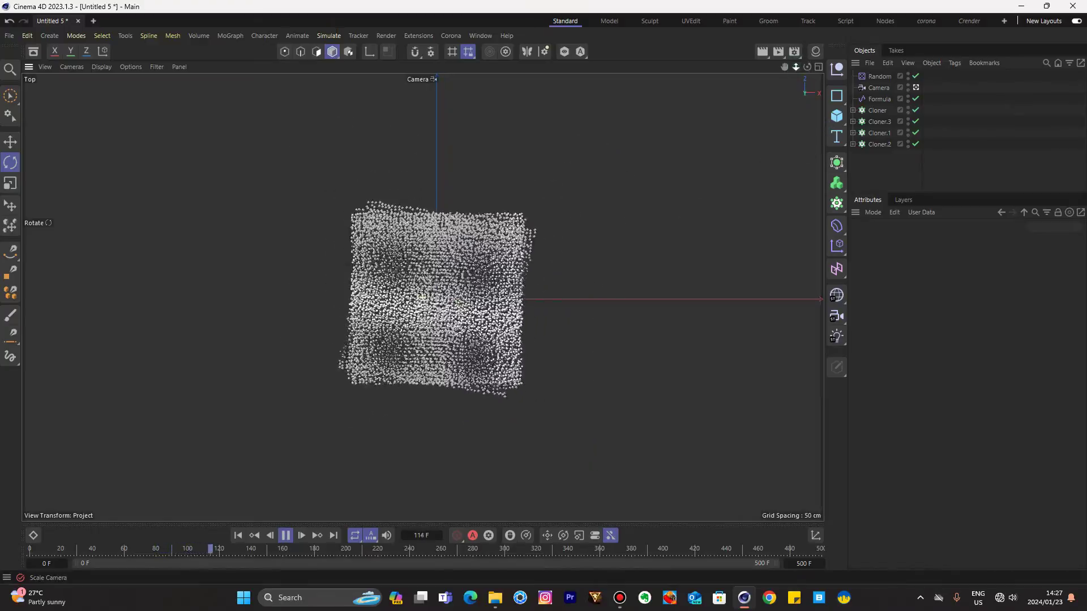
scroll(421, 297, up, 6)
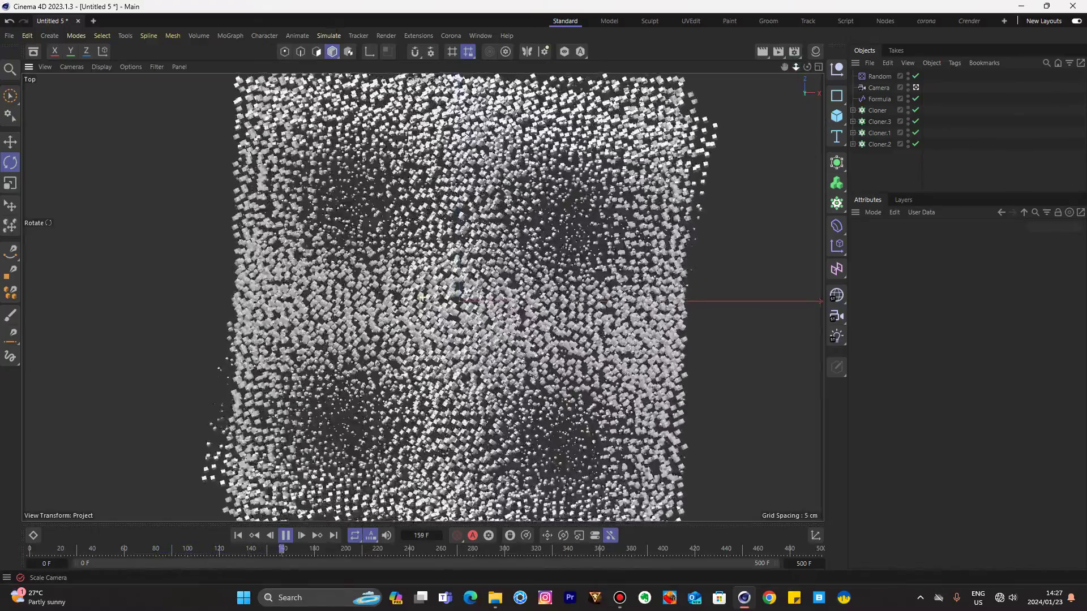
scroll(422, 297, down, 3)
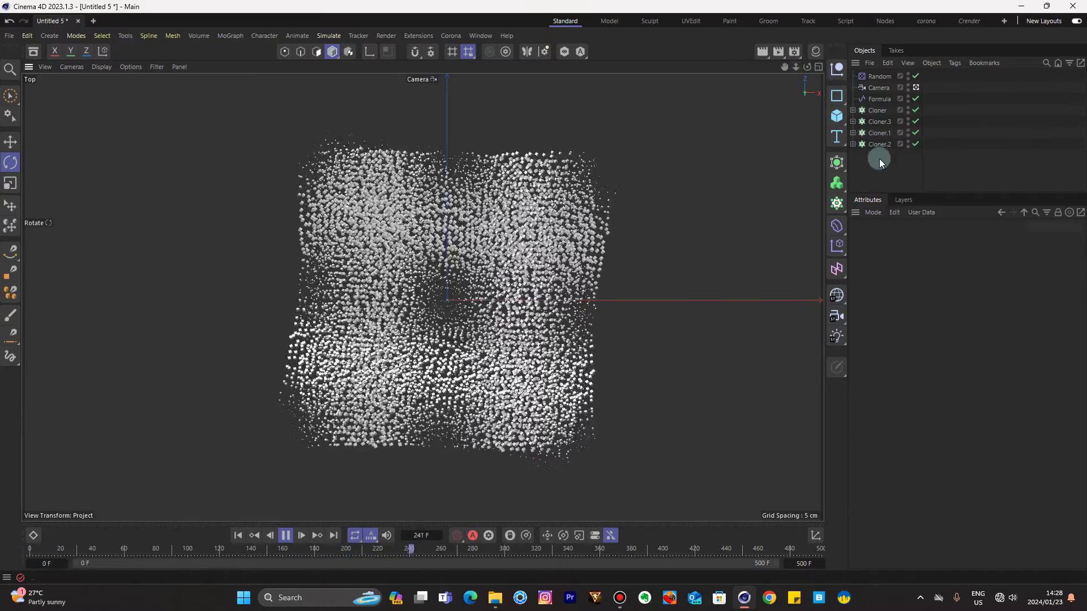
drag(877, 167, 864, 106)
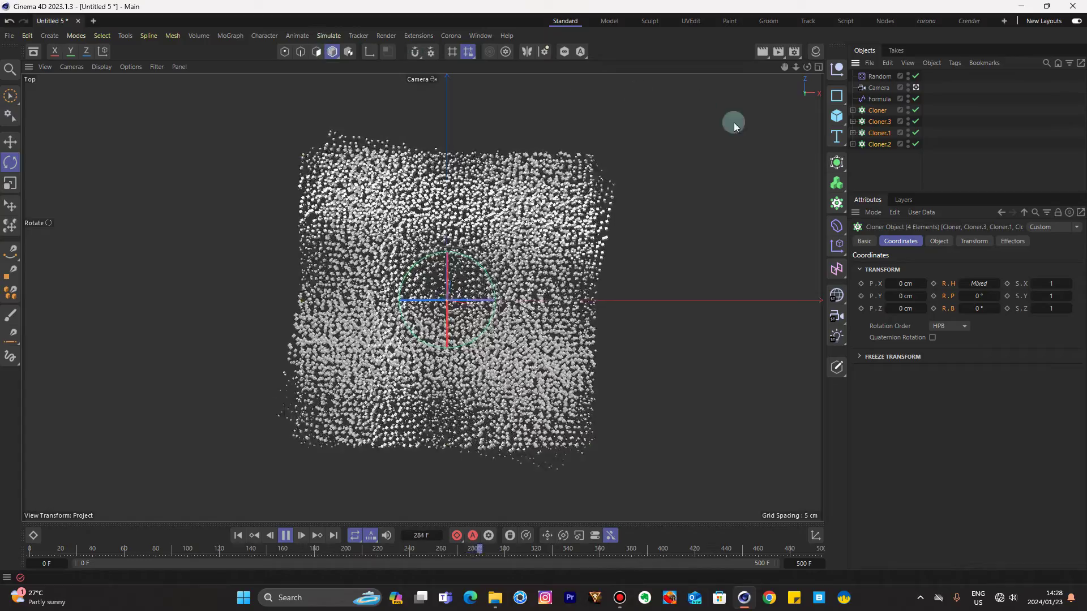
Add a Plain effector from the MoGraph Effector menu and zoom out to see all clones.
click(225, 36)
mouse_move(263, 58)
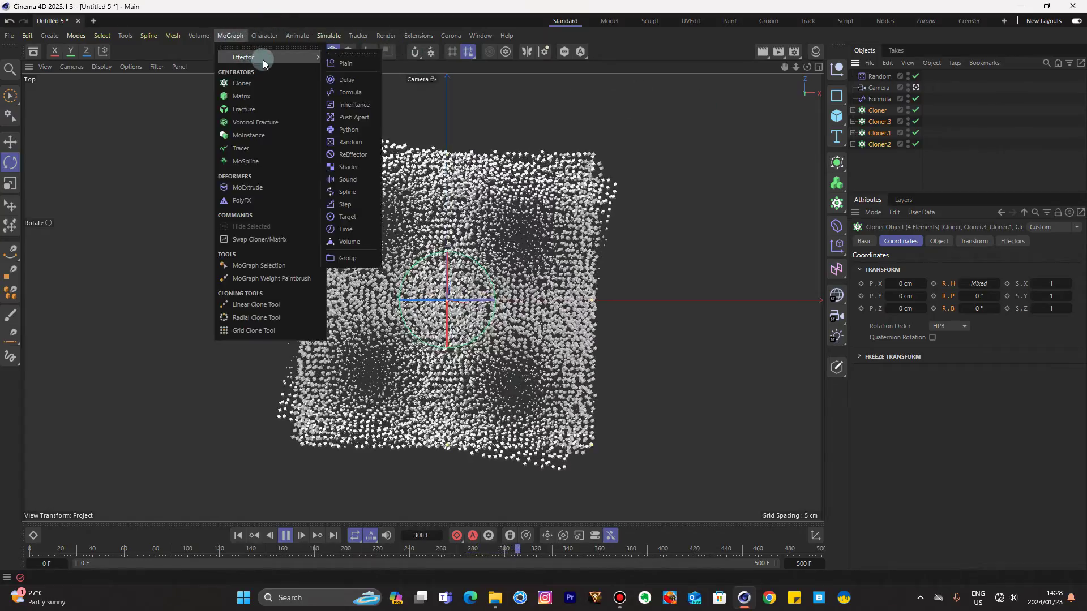
click(335, 62)
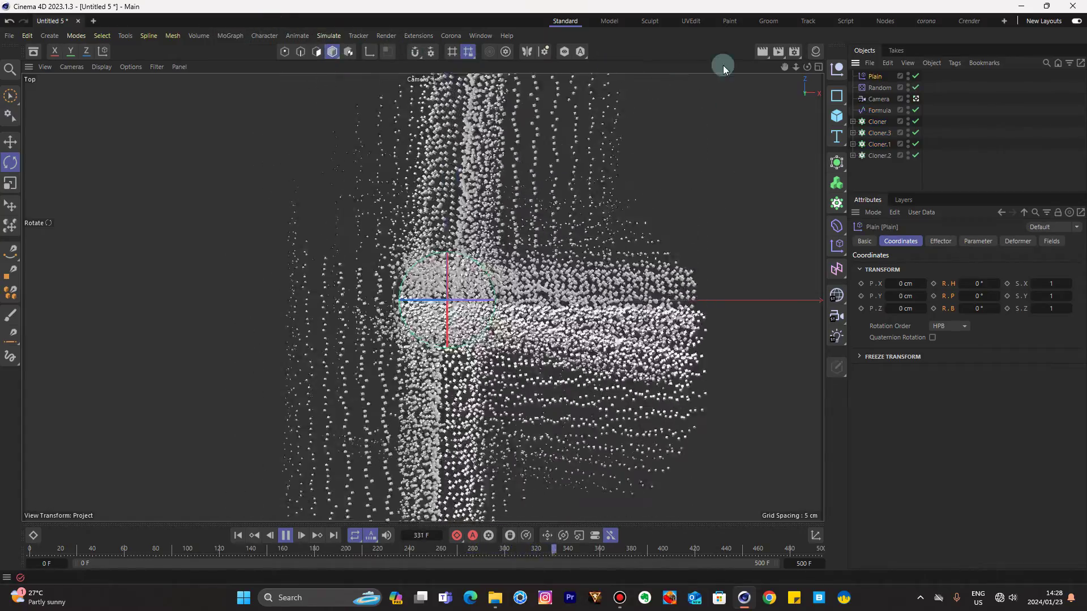
drag(784, 71, 798, 57)
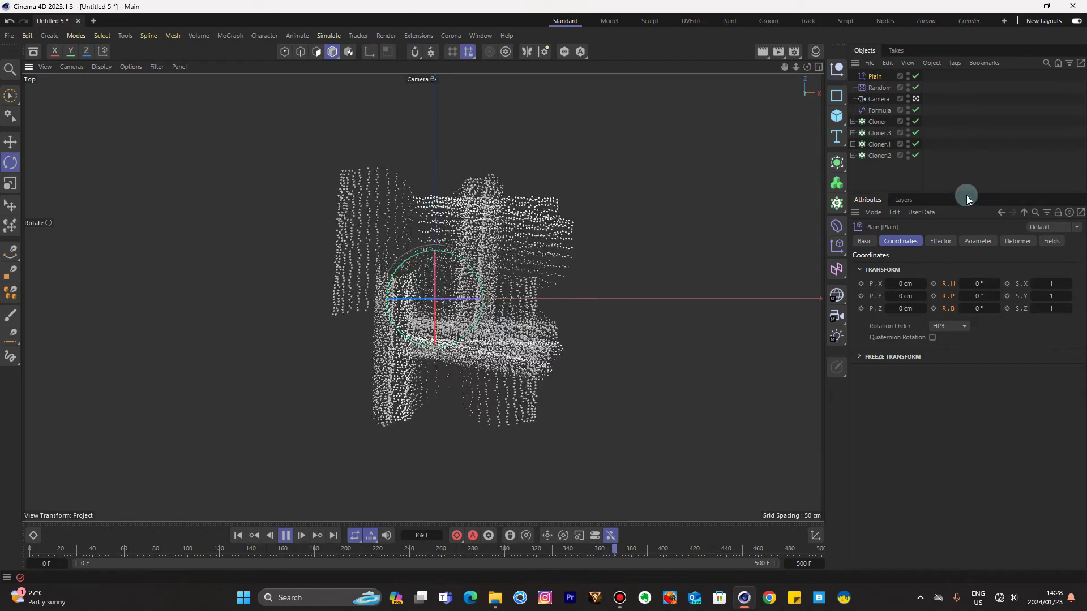
Set the Plain effector's position offsets to P.X 50 cm, P.Y 100 cm, P.Z 15 cm.
click(976, 240)
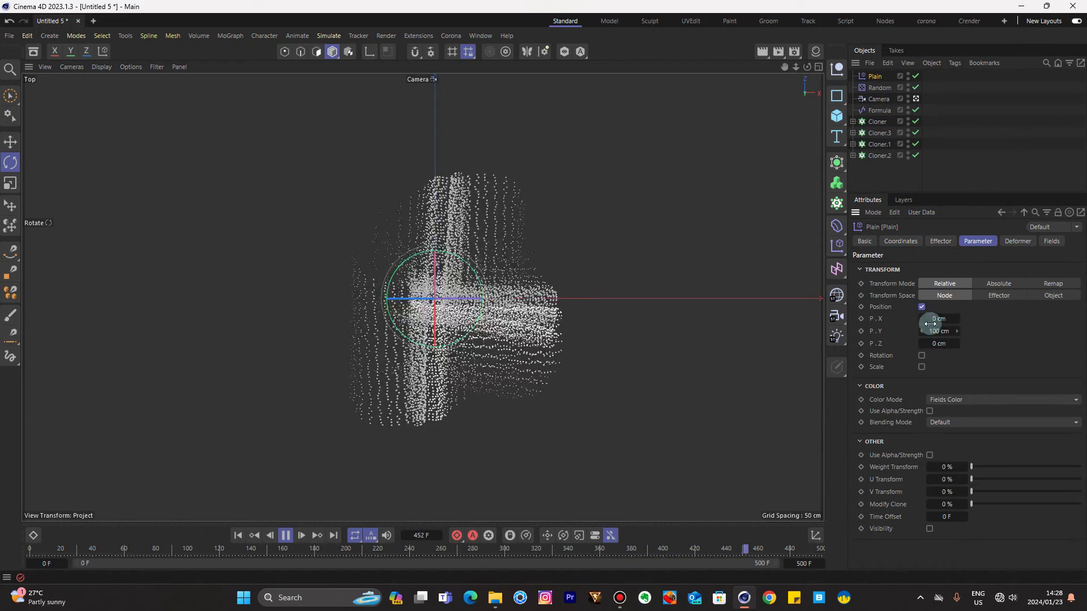
click(721, 157)
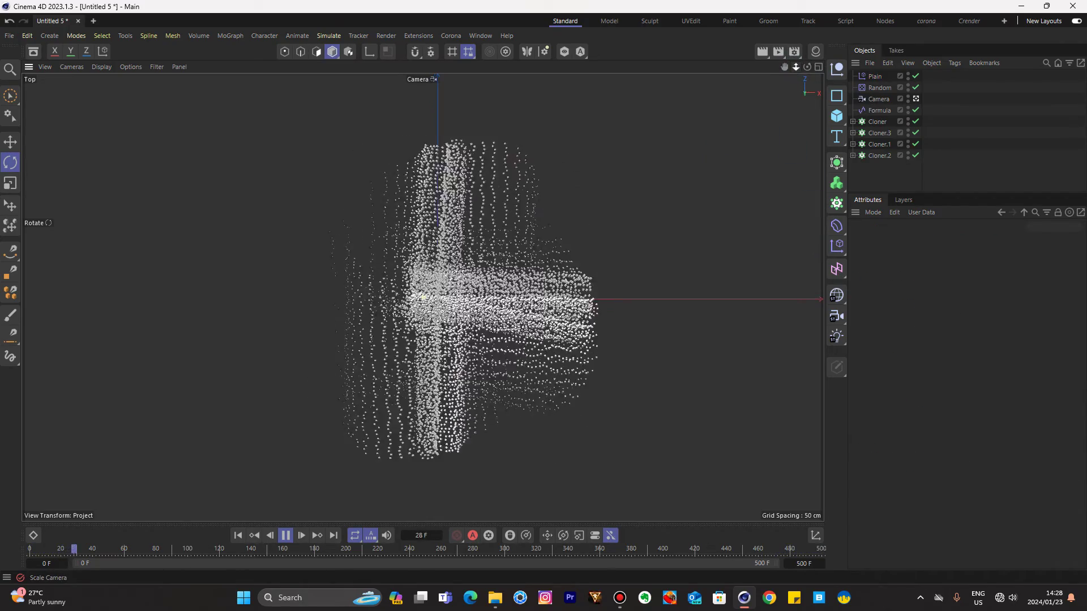
click(875, 76)
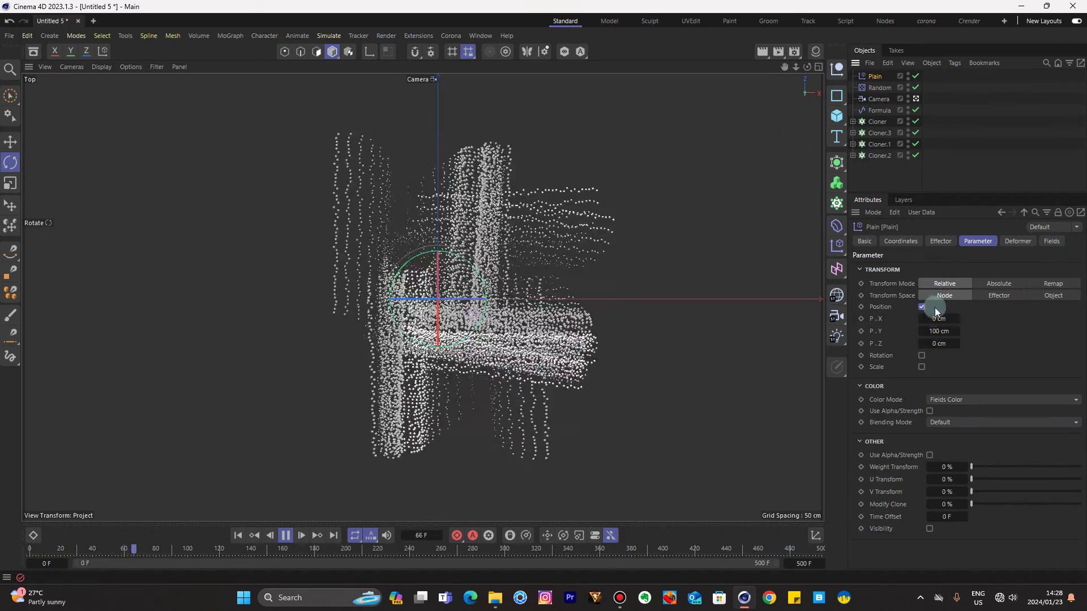
drag(935, 319, 944, 346)
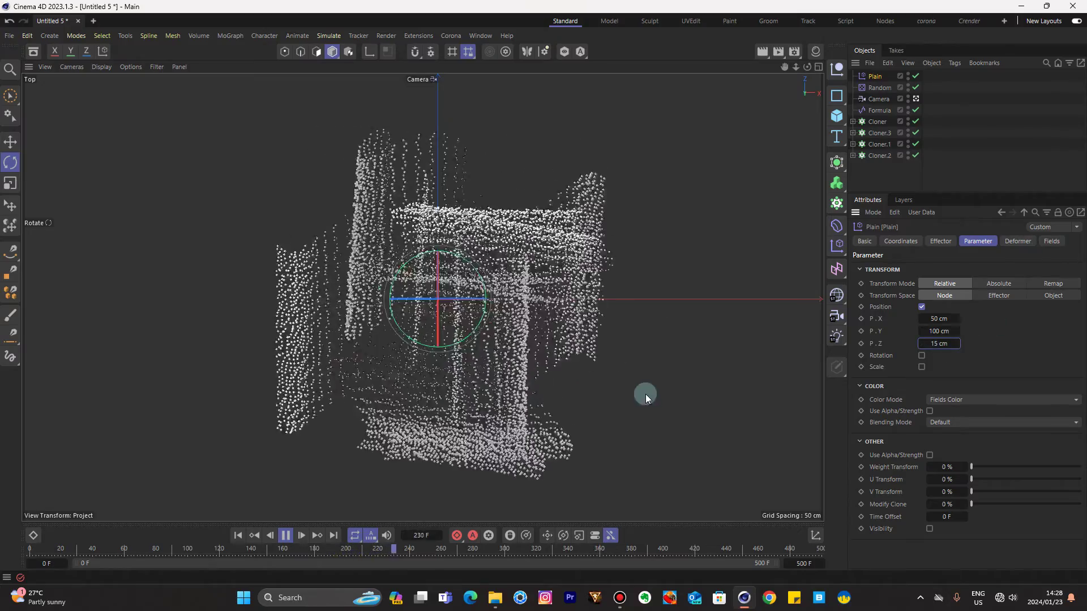
click(672, 388)
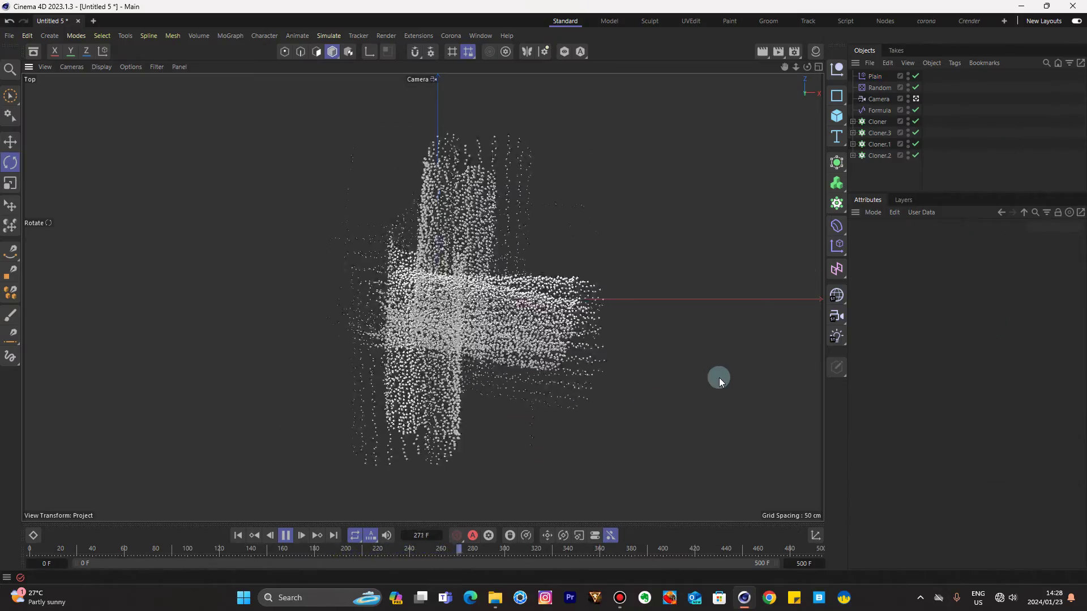
click(873, 77)
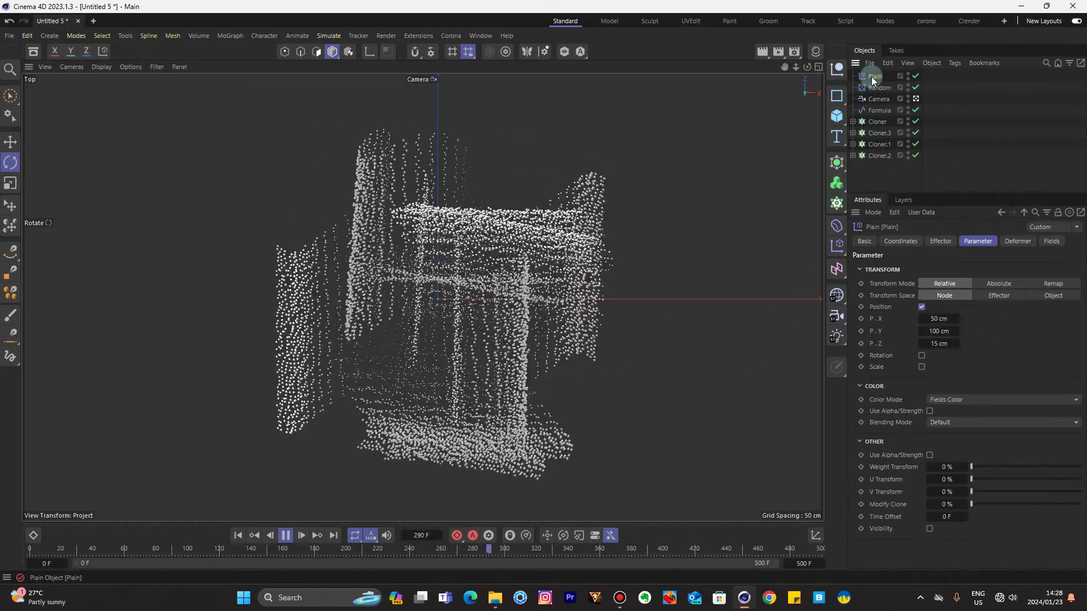
Add a Torus Field in the Plain effector's Fields tab, hide its gizmo, and preview playback.
click(1052, 241)
click(877, 352)
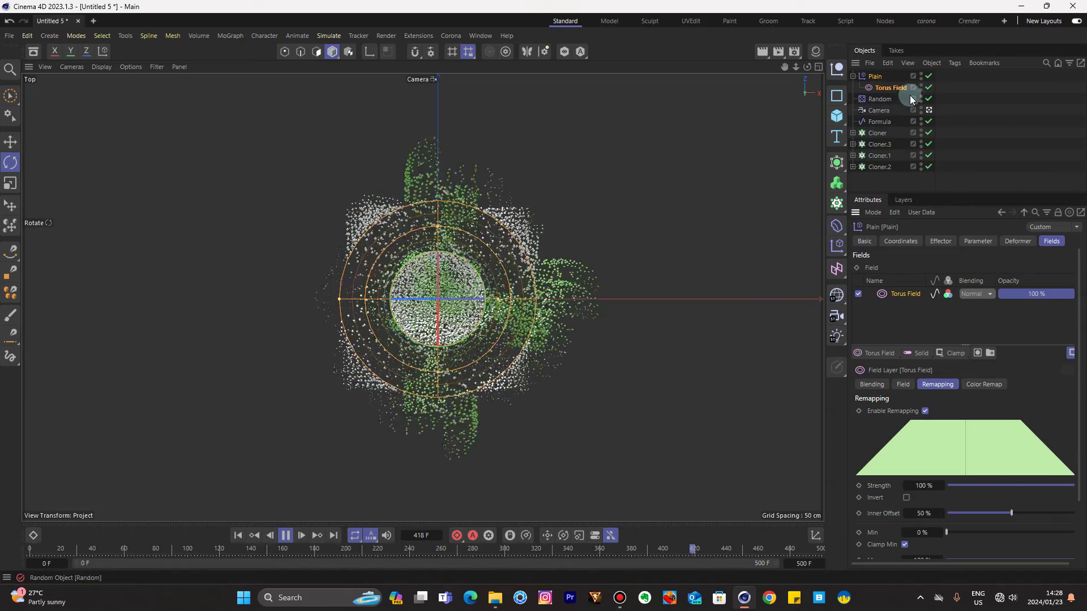
click(921, 85)
click(744, 240)
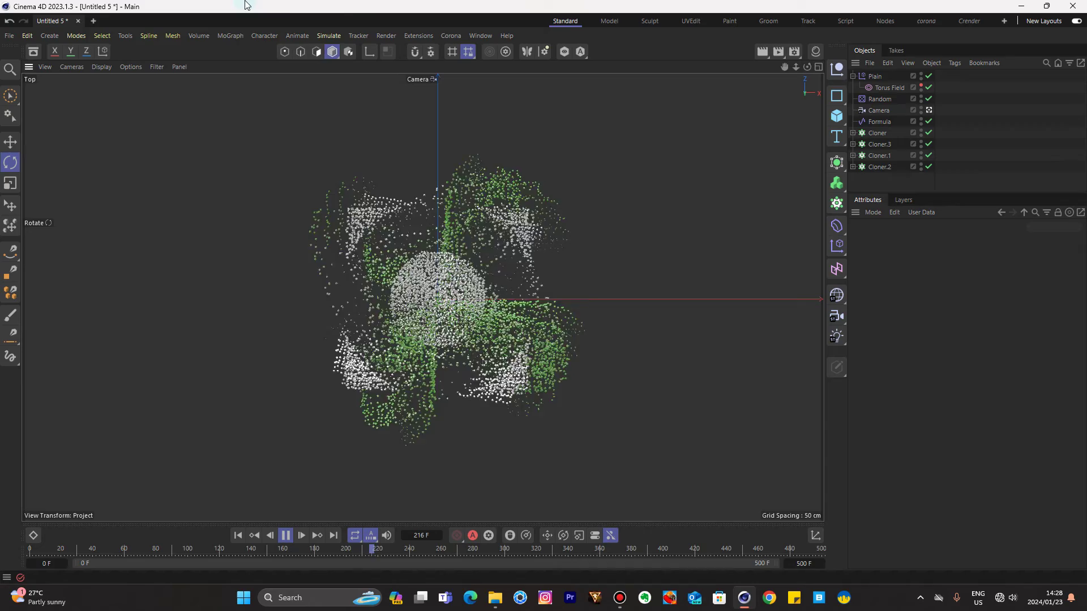
click(334, 36)
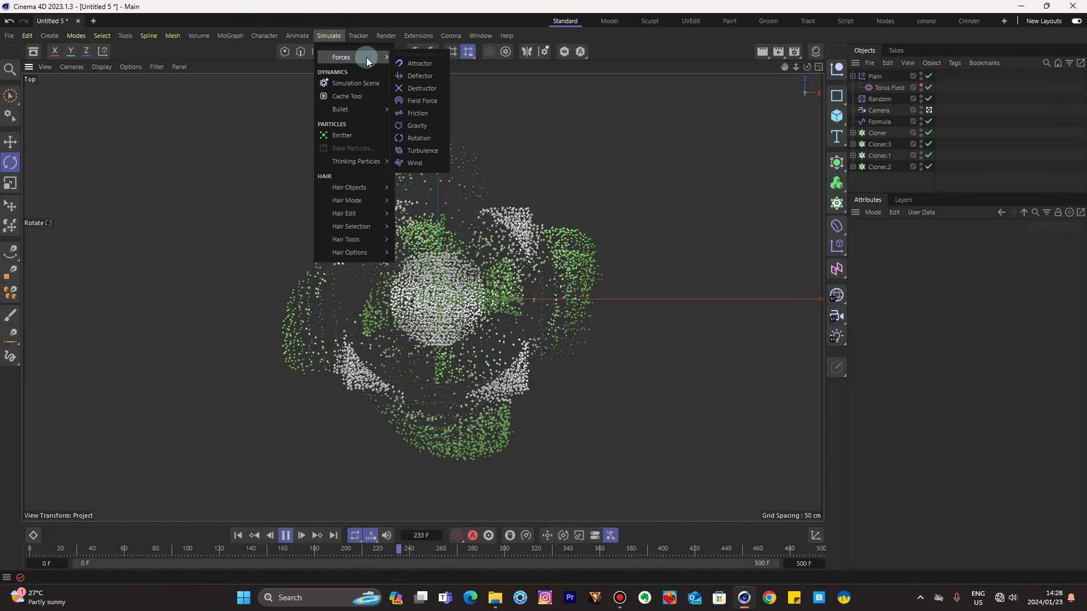
Dismiss the Simulate menu, then enable Invert in the Torus Field's Remapping tab.
mouse_move(359, 36)
click(706, 202)
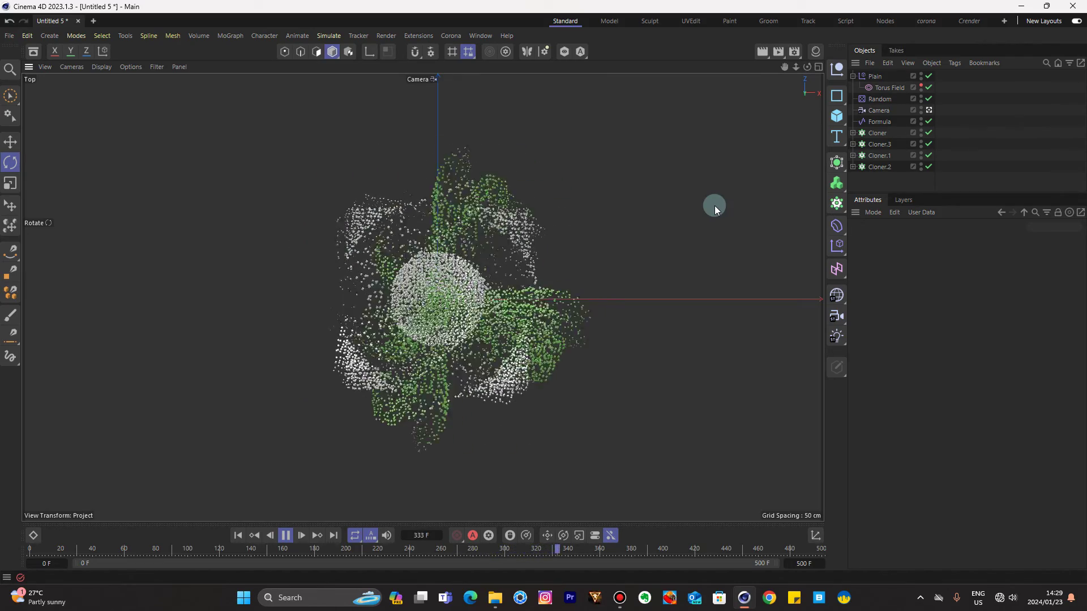
click(882, 88)
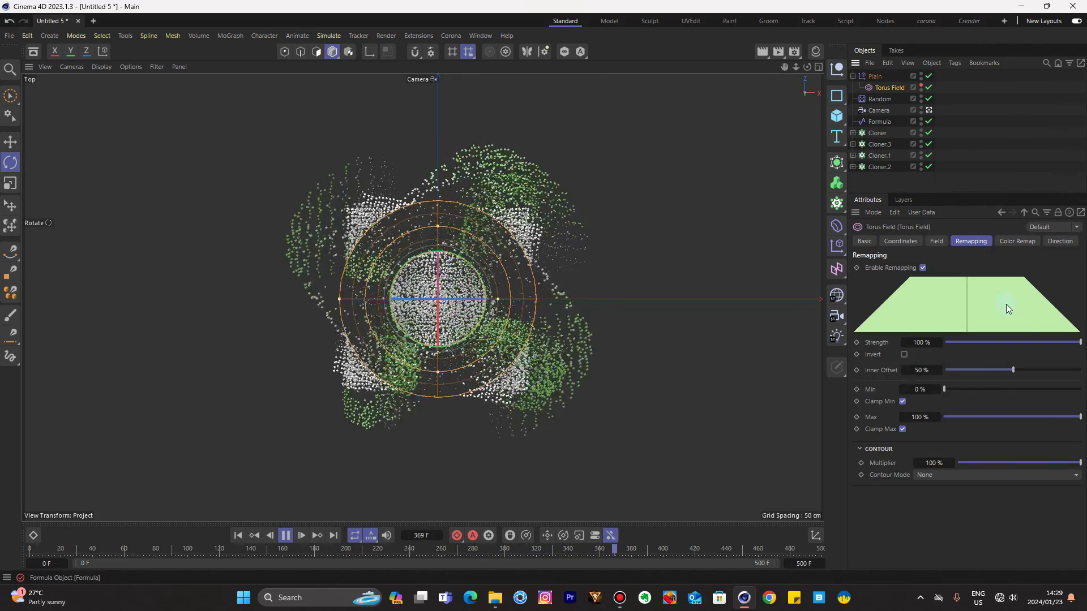
click(904, 355)
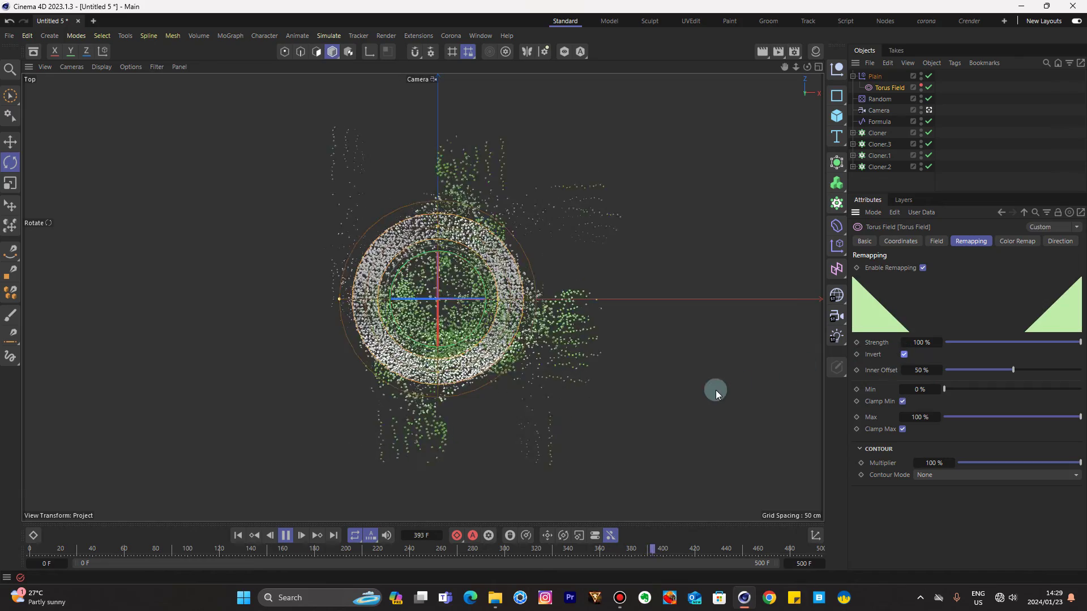
click(742, 410)
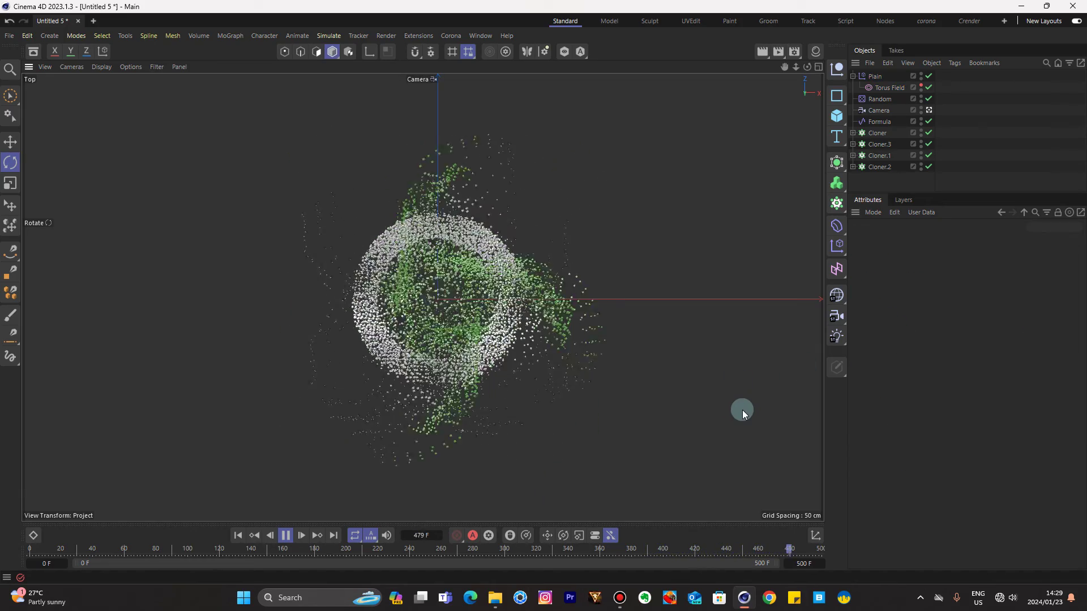
Enable Position on the Formula effector with P.X and P.Z of 50 cm, then watch playback.
click(888, 121)
click(969, 241)
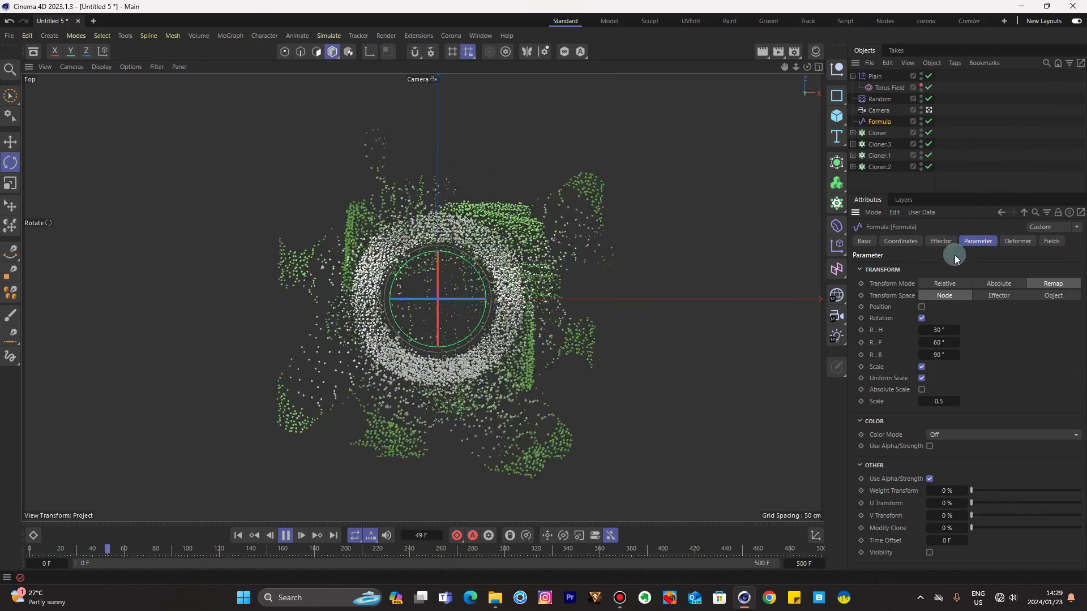
click(921, 307)
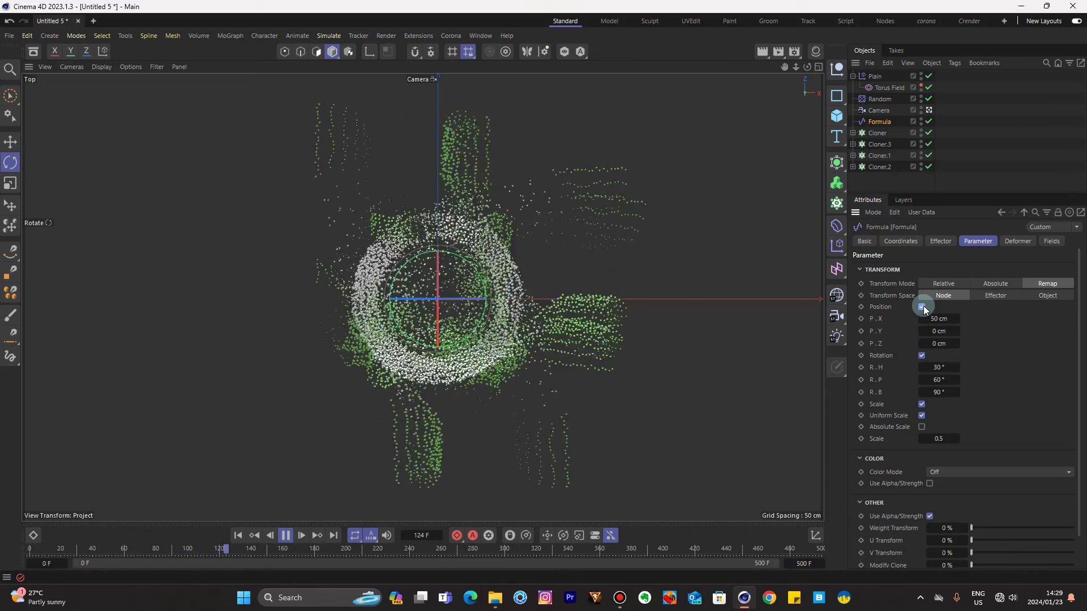
click(937, 345)
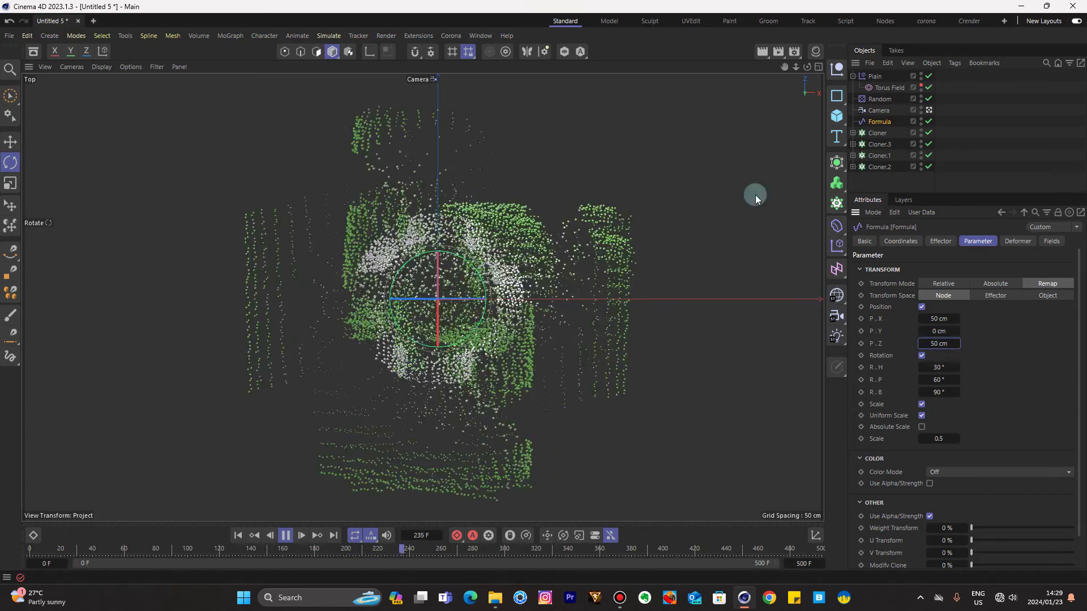
click(746, 158)
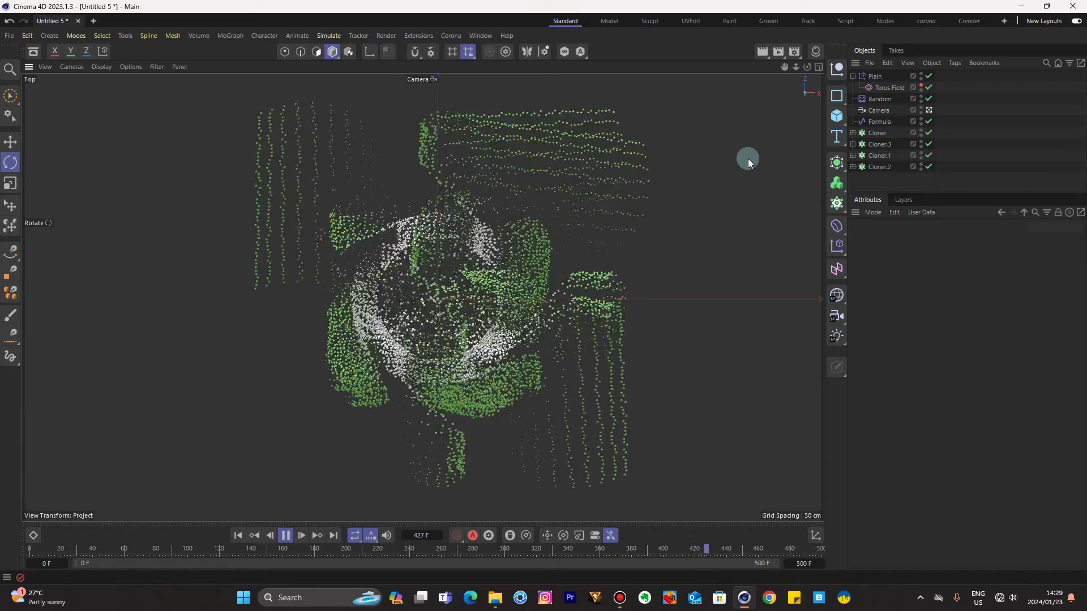
click(878, 121)
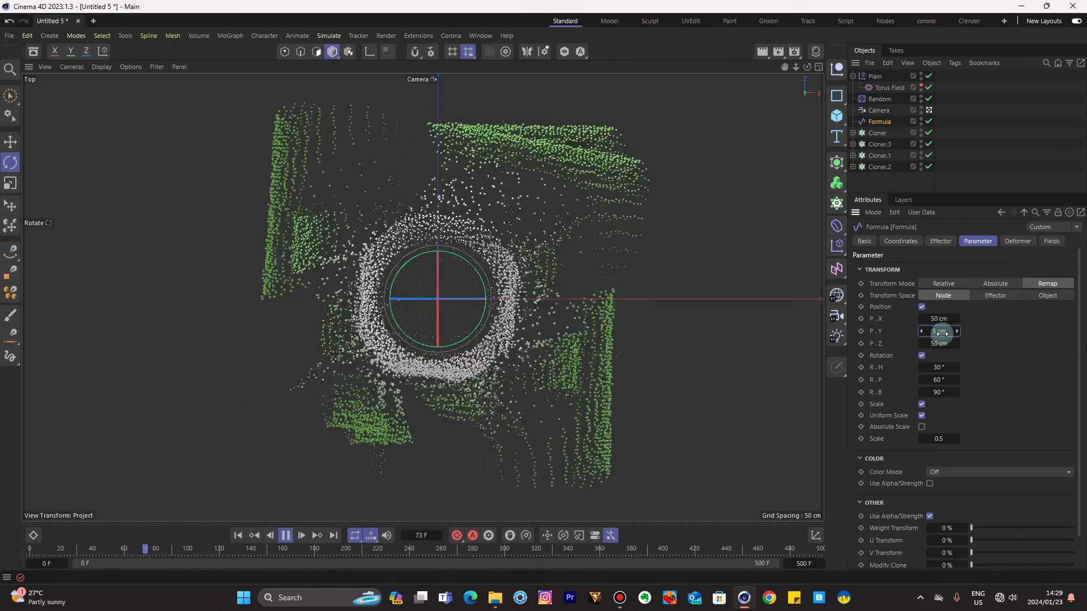
click(774, 422)
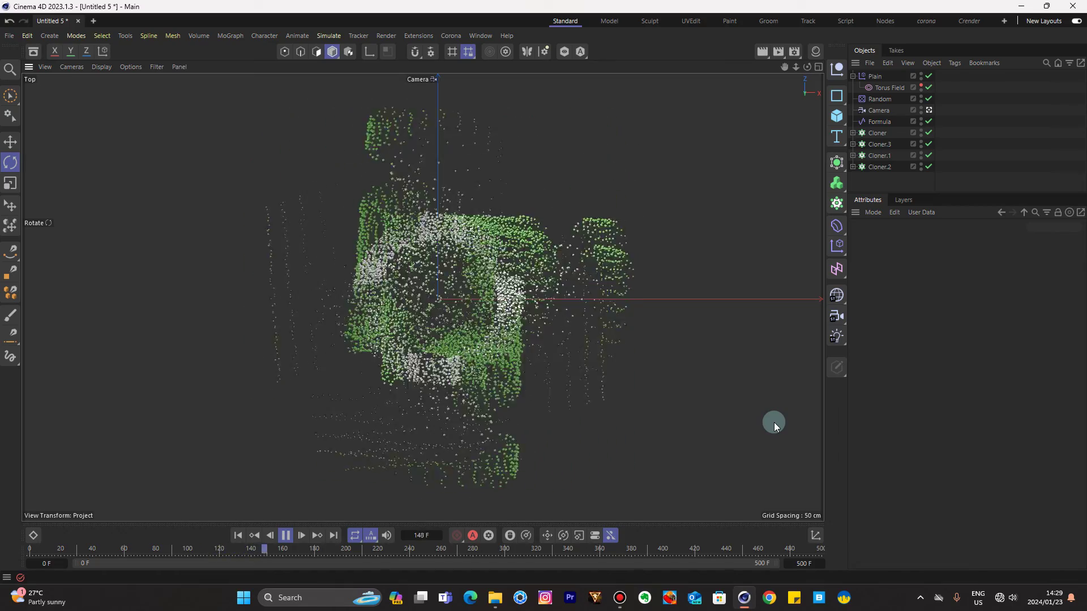